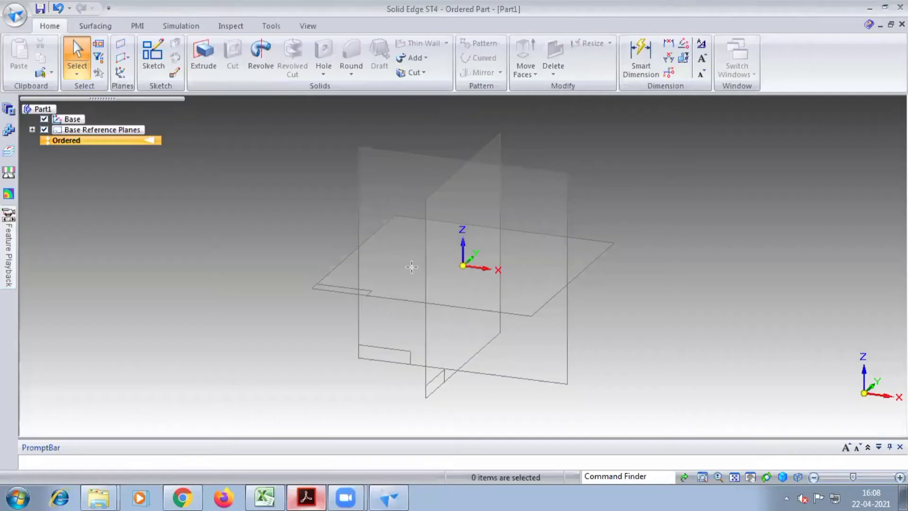
- Review the screw rod (part 5) and the parts list in camd1 qp.pdf
key("alt+Tab")
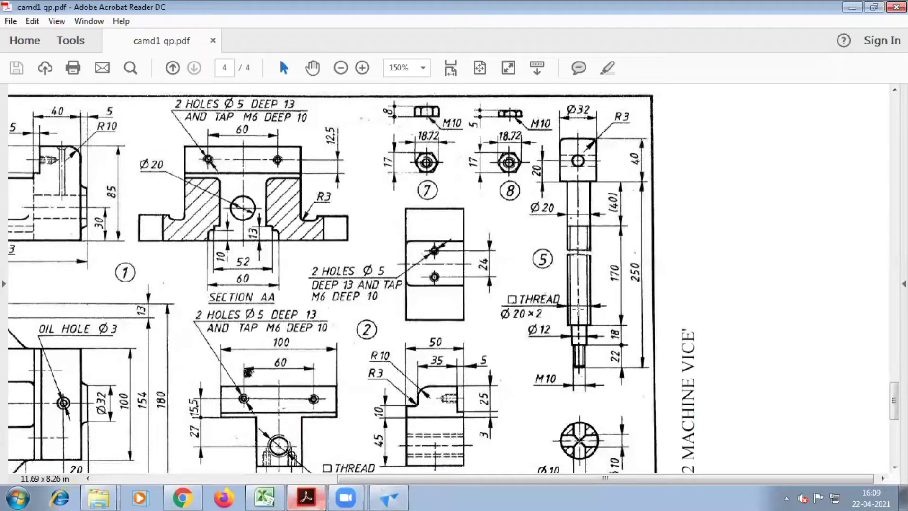
scroll(286, 313, "down", 5)
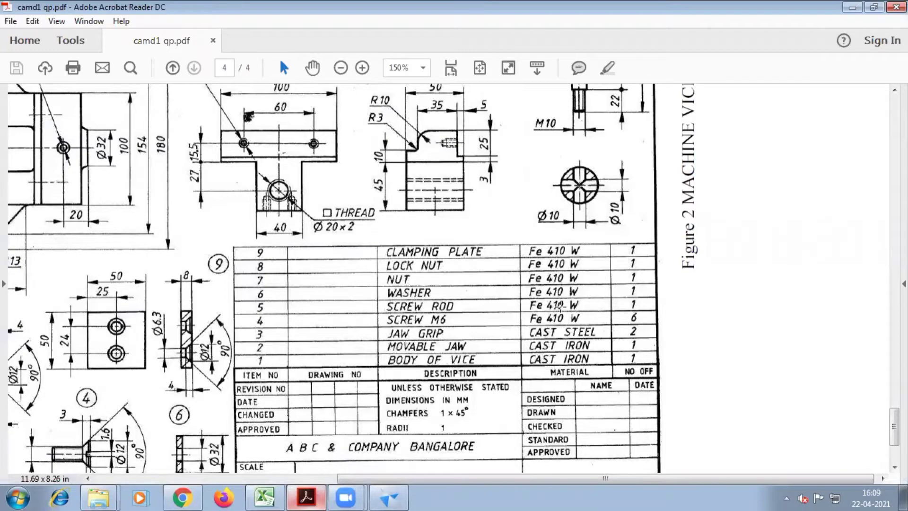
scroll(560, 306, "up", 4)
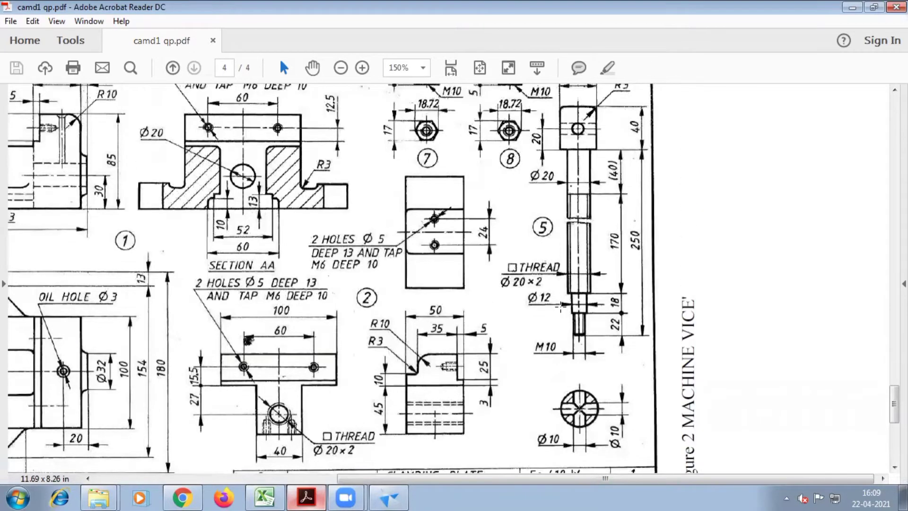
scroll(598, 207, "up", 1)
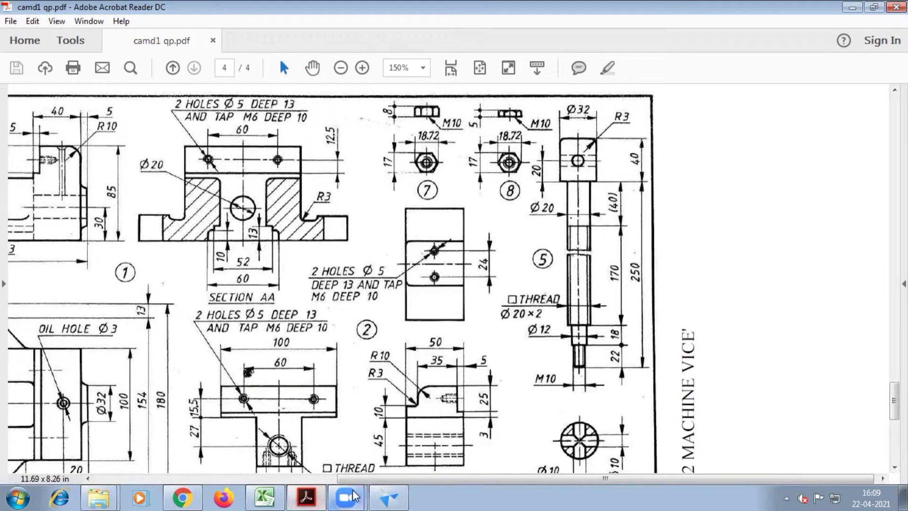
- Extrude a 32 mm circle centred on the front plane's origin 40 mm symmetrically
left_click(388, 495)
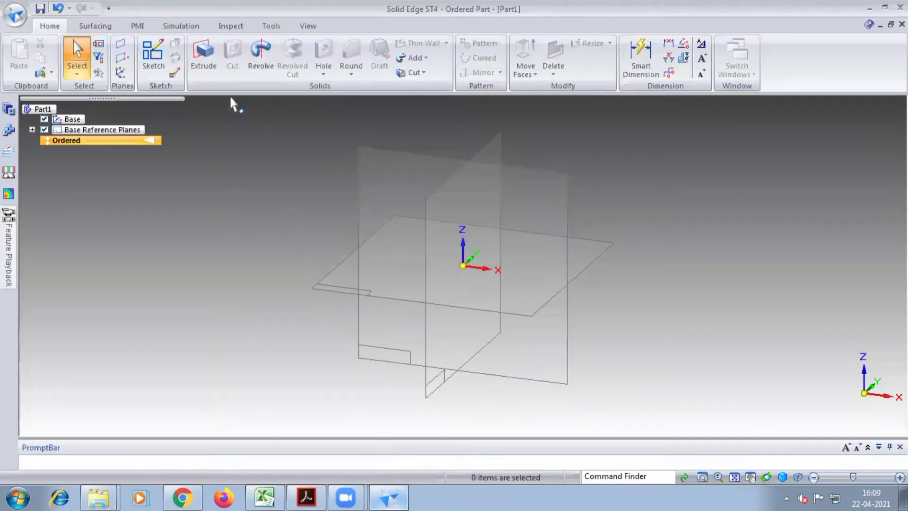
left_click(203, 56)
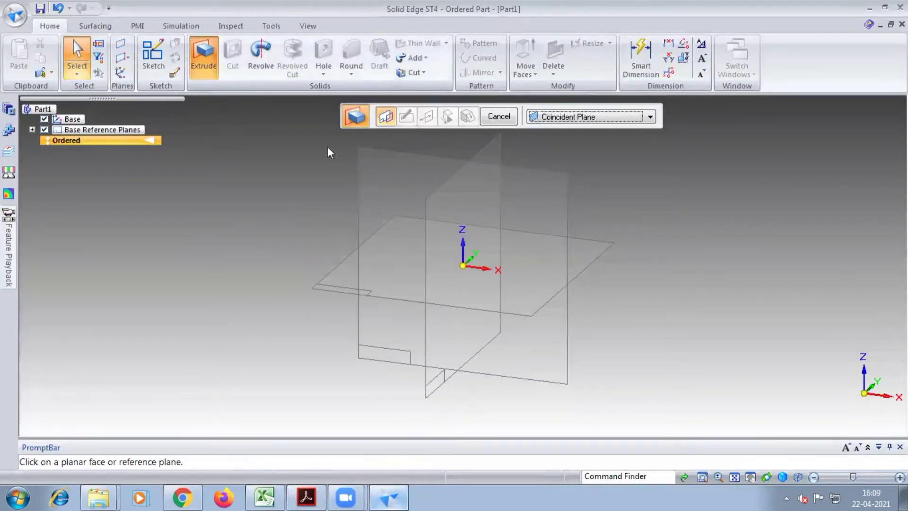
left_click(440, 197)
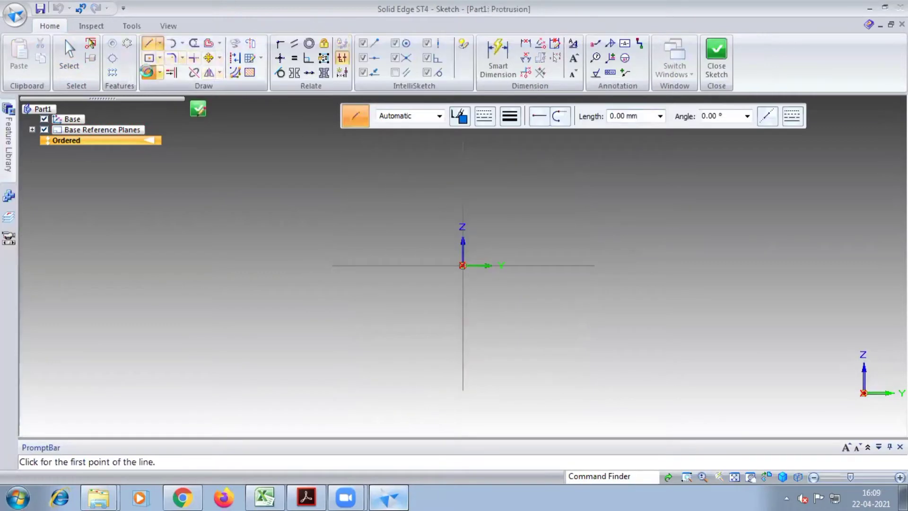
left_click(149, 73)
left_click(462, 265)
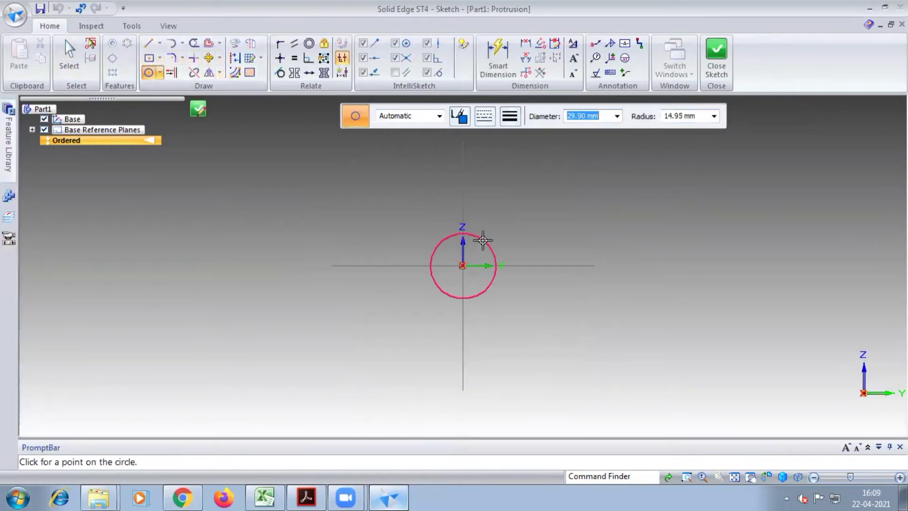
type("32")
key("Return")
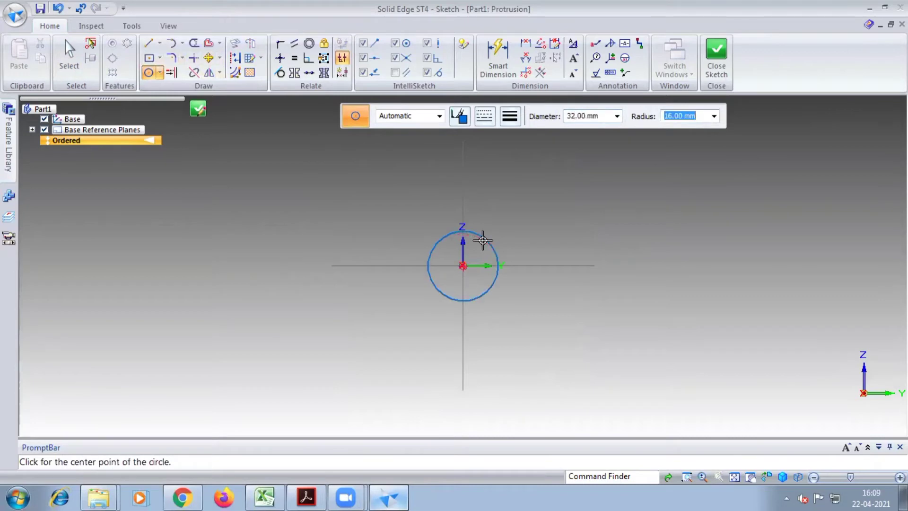
left_click(716, 52)
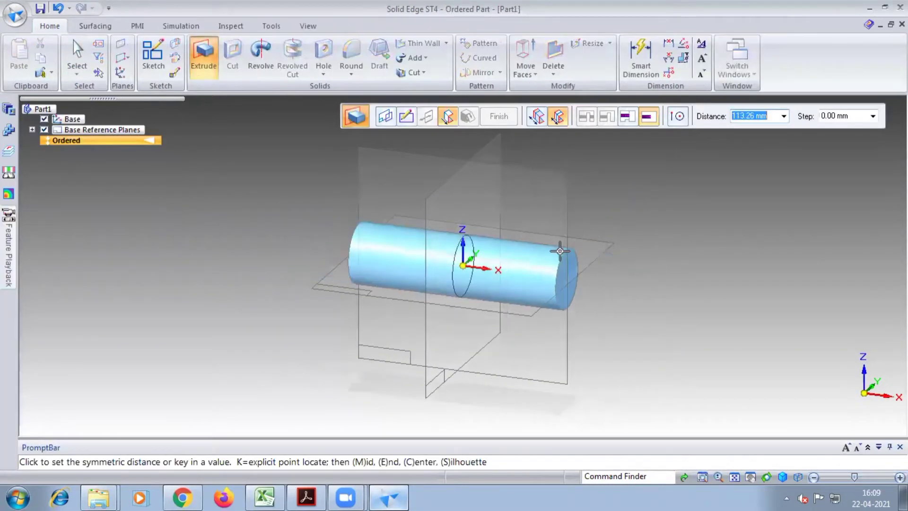
type("40")
key("Return")
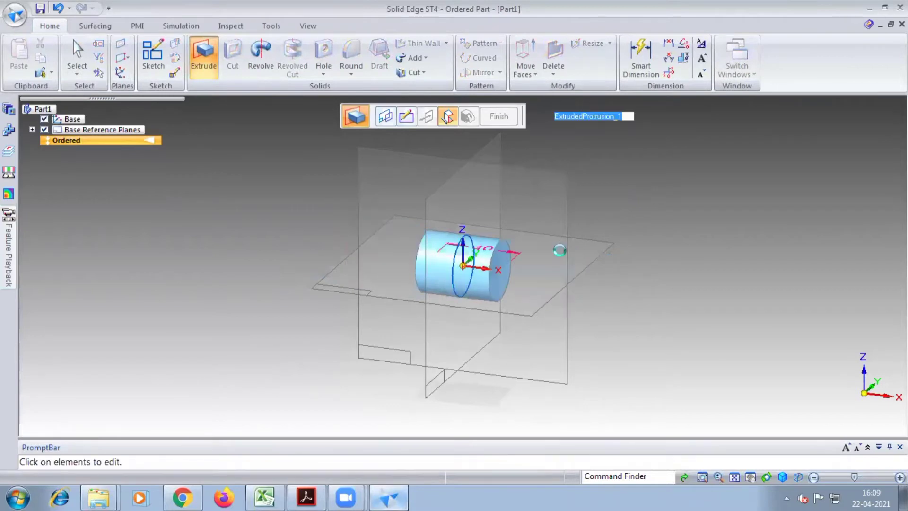
- Finish the 40 mm cylinder and check the shaft dimensions in the drawing PDF
left_click(497, 117)
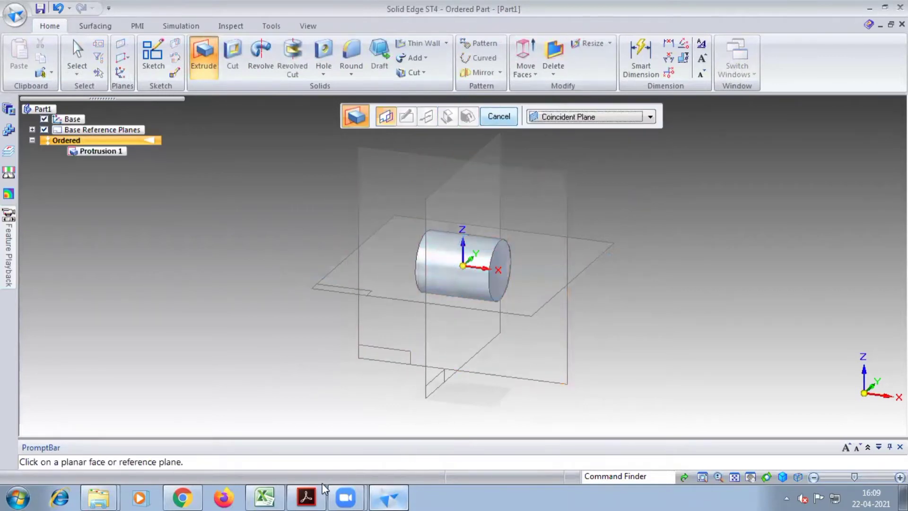
left_click(307, 497)
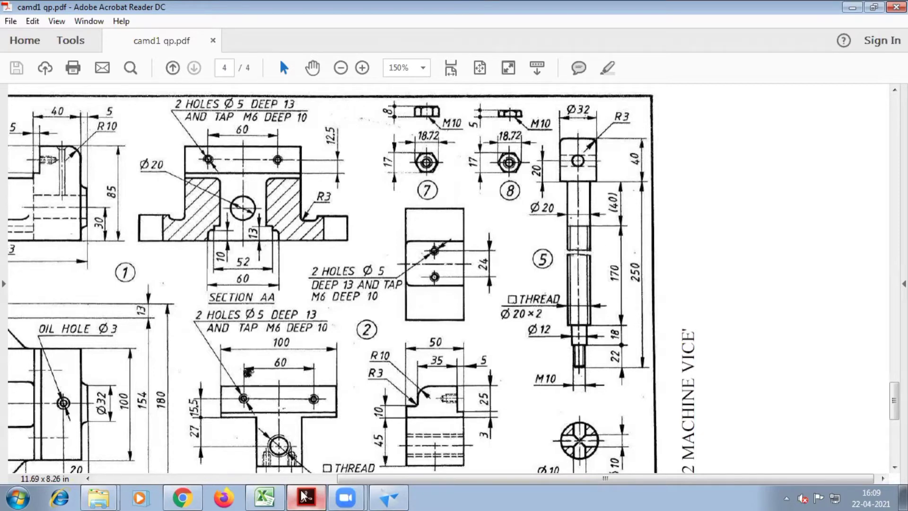
left_click(388, 497)
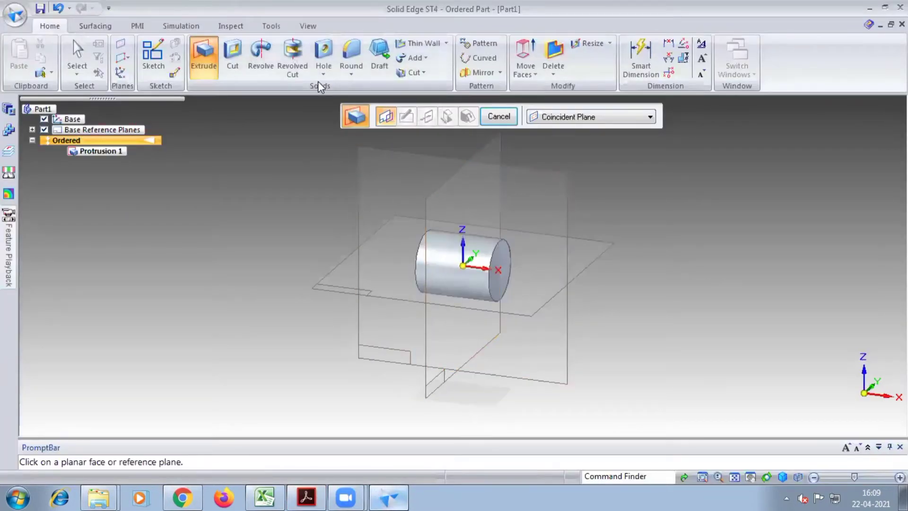
- Sketch a 20 mm diameter circle at the origin on the cylinder's end face
left_click(508, 250)
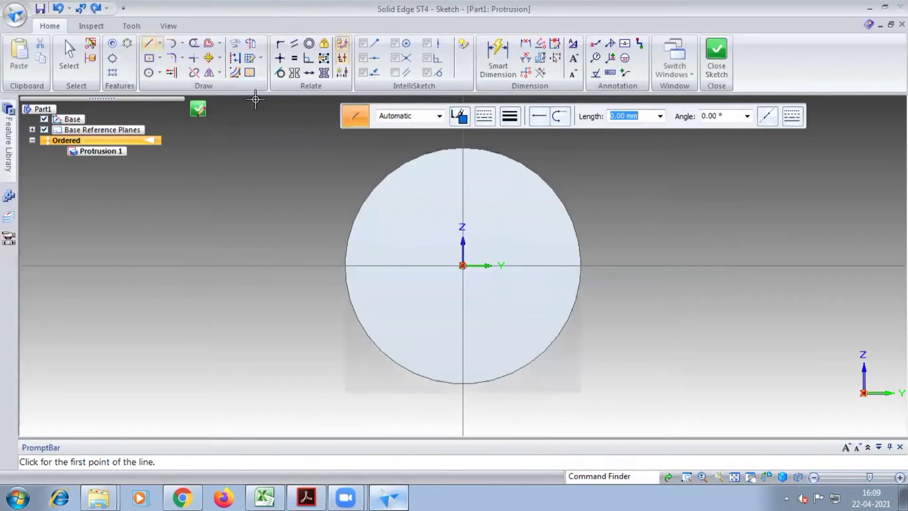
left_click(148, 72)
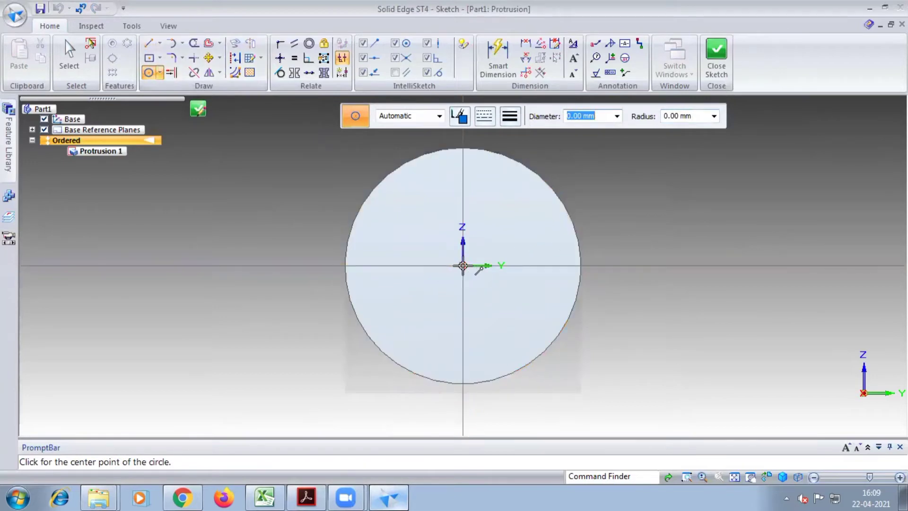
left_click(462, 265)
type("20")
key("Return")
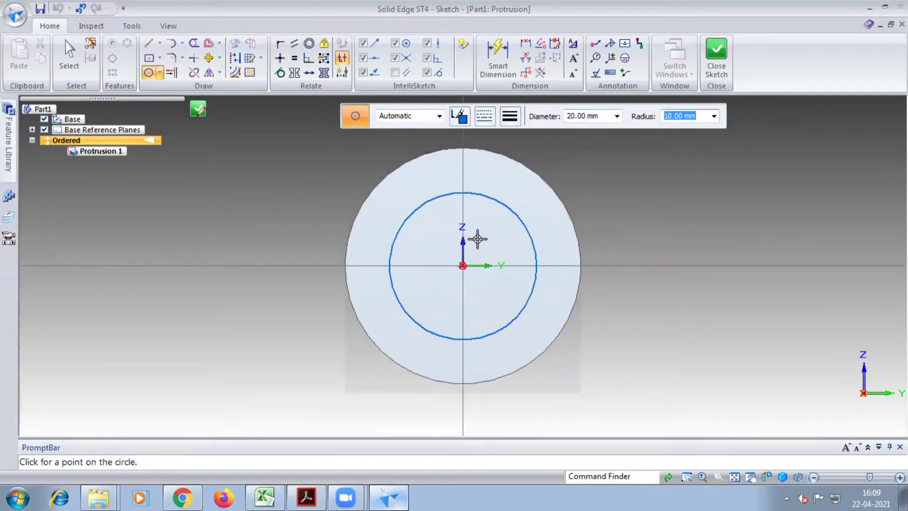
- Extrude the 20 mm circle one-sided 210 mm away from the cylinder
left_click(728, 67)
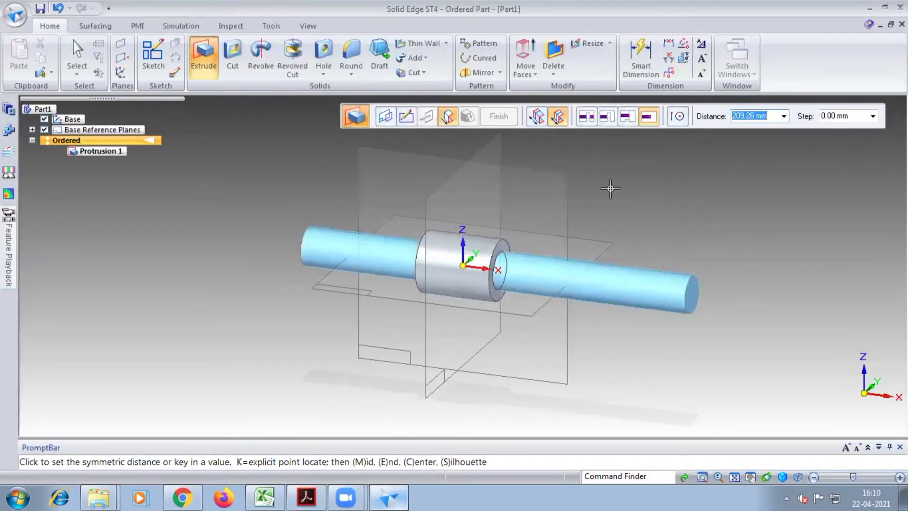
left_click(536, 117)
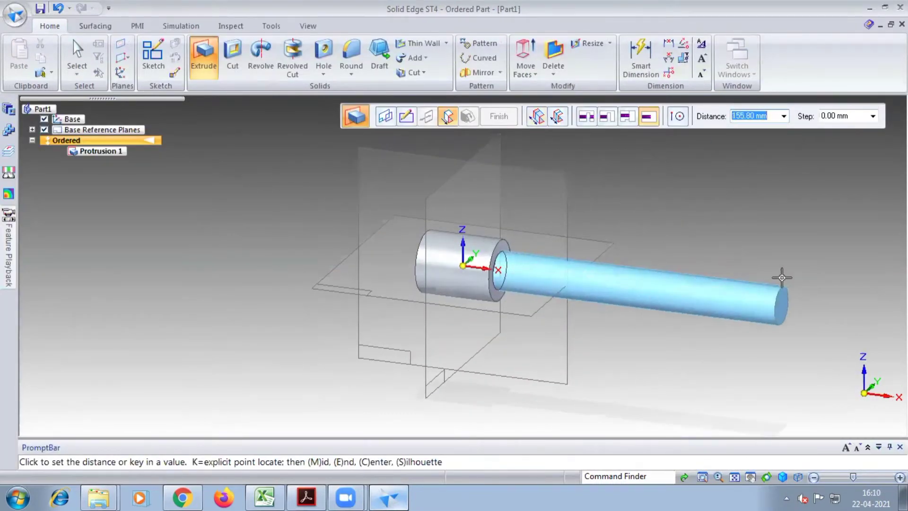
type("2")
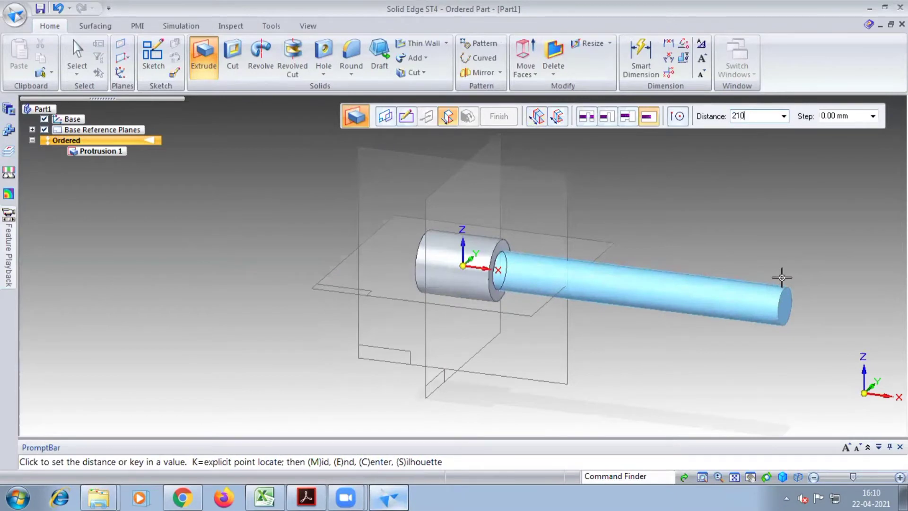
type("10")
key("Return")
left_click(782, 276)
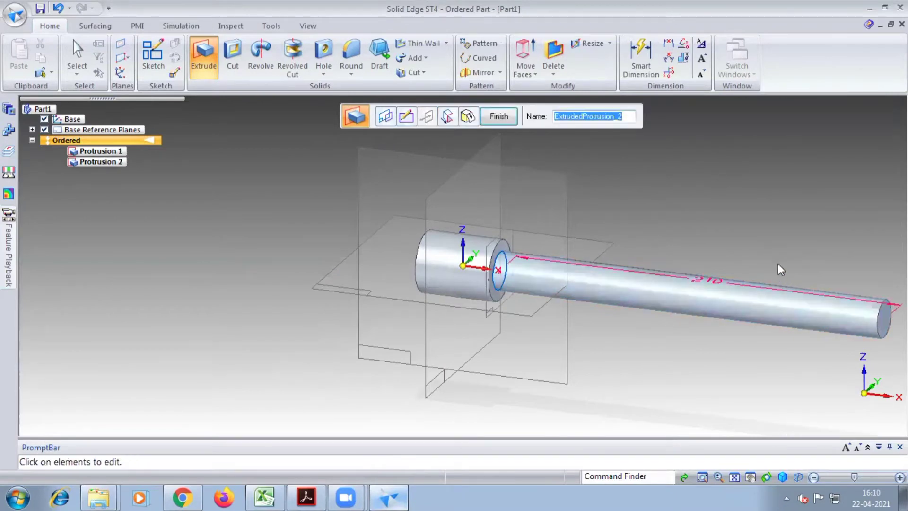
left_click(498, 116)
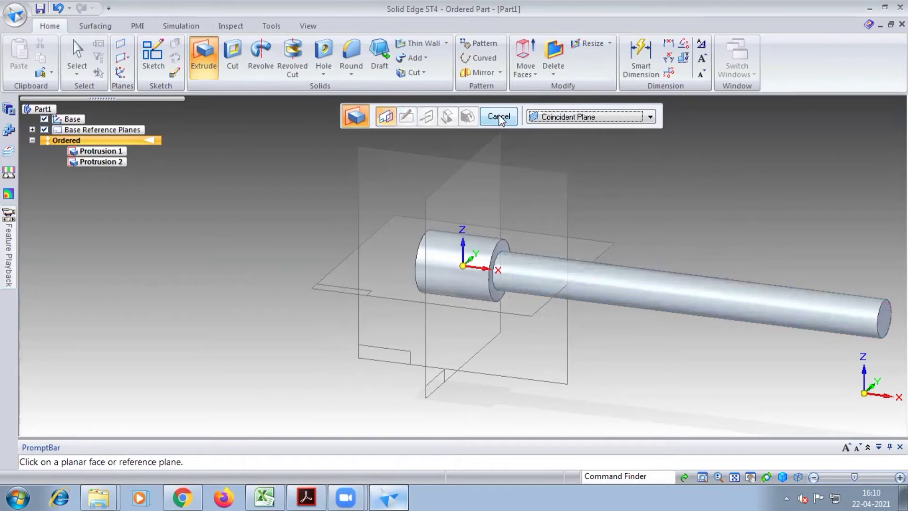
left_click(499, 118)
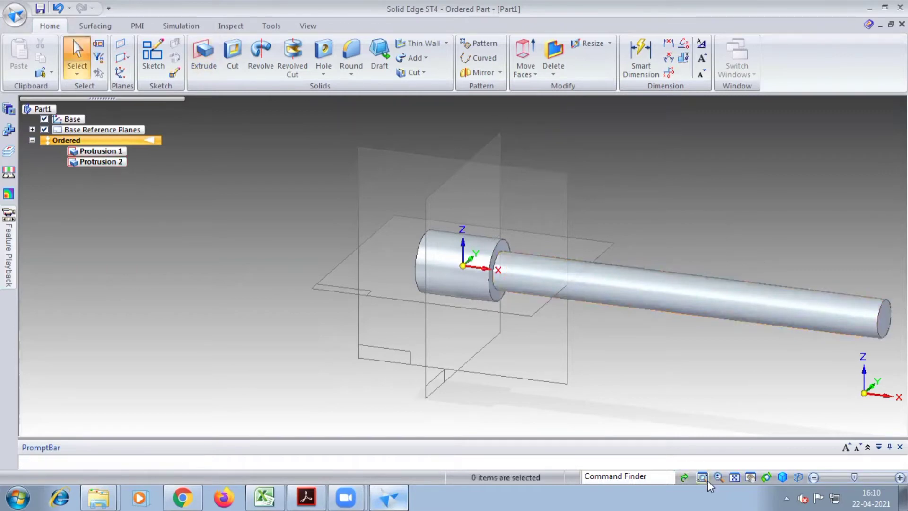
left_click(734, 477)
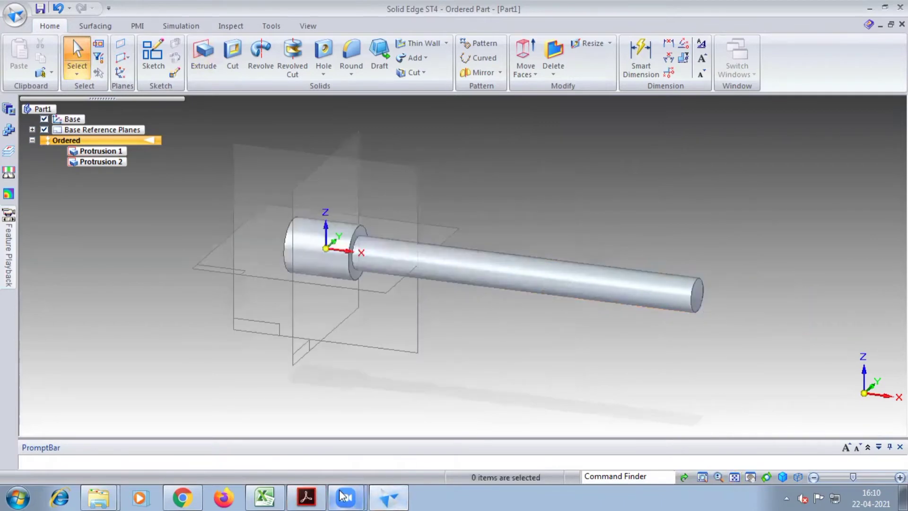
left_click(325, 496)
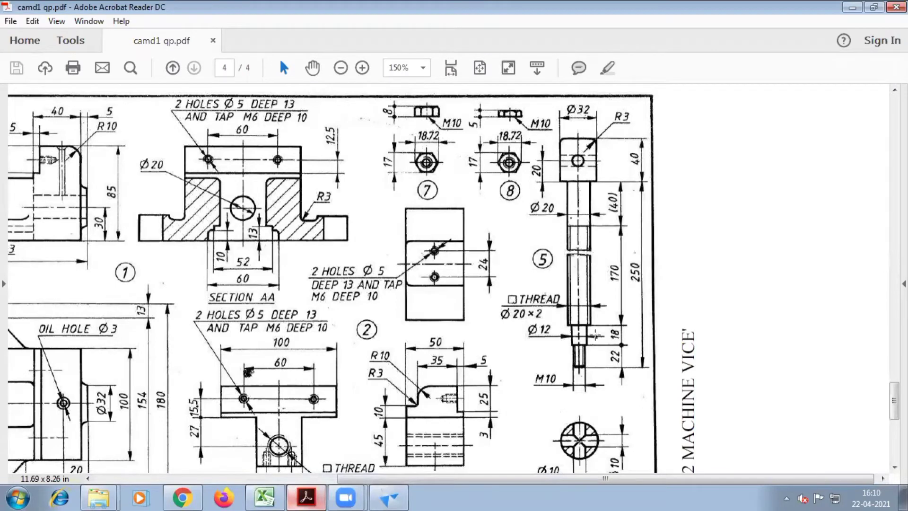
left_click(388, 497)
left_click(204, 55)
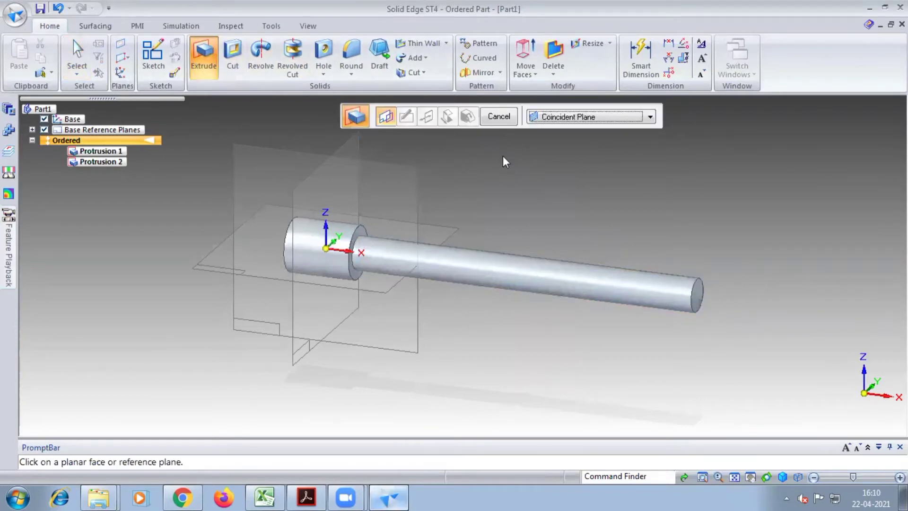
- Extrude a 12 mm circle on the shaft's far end face 18 mm outward
left_click(701, 294)
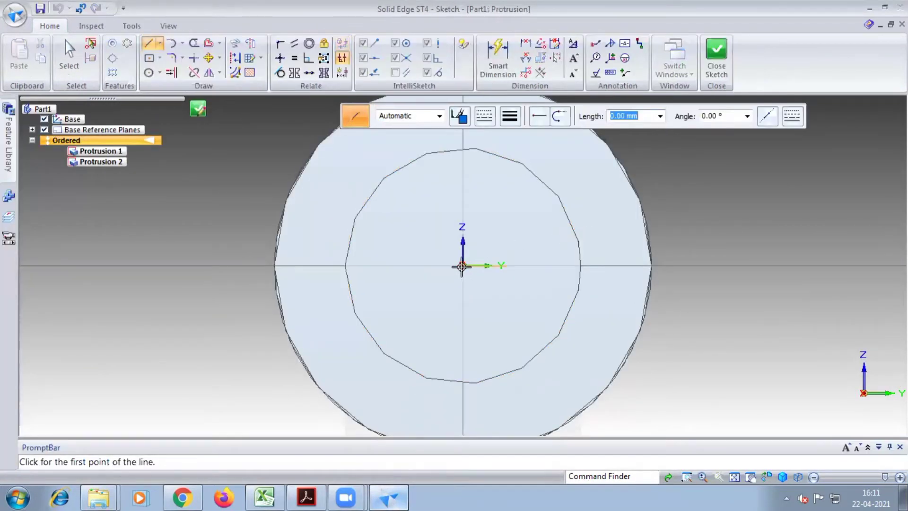
left_click(148, 72)
left_click(462, 265)
type("12")
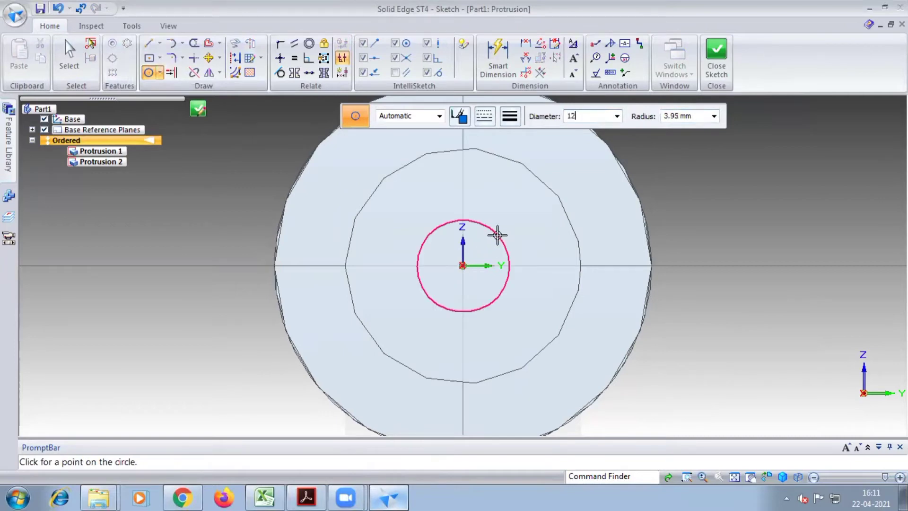
left_click(497, 235)
left_click(719, 71)
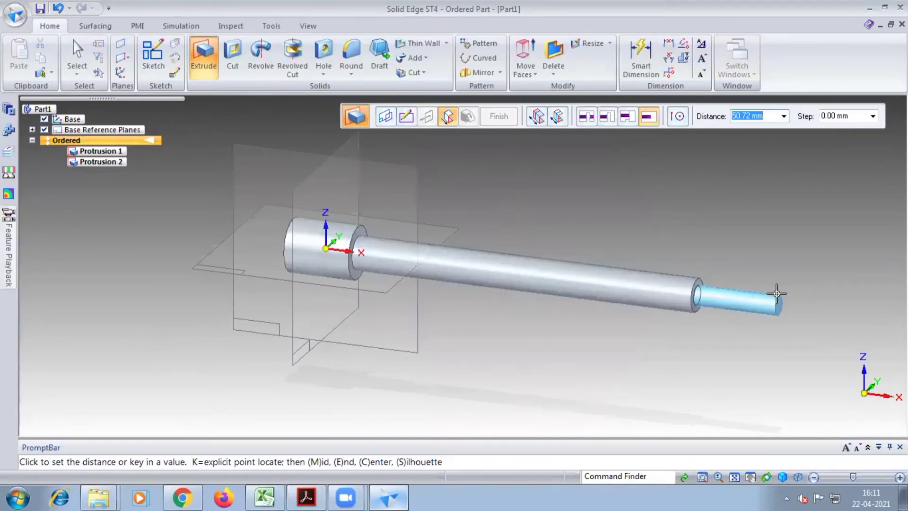
type("18")
key("Return")
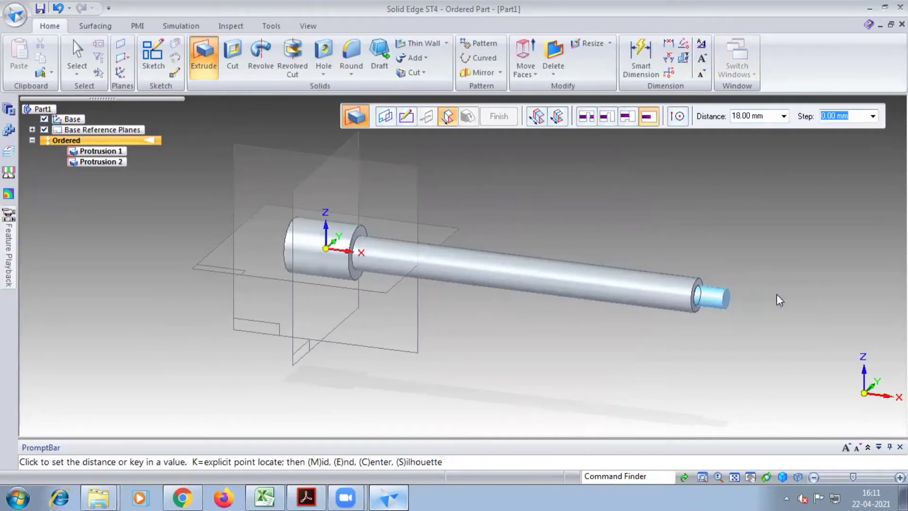
left_click(776, 295)
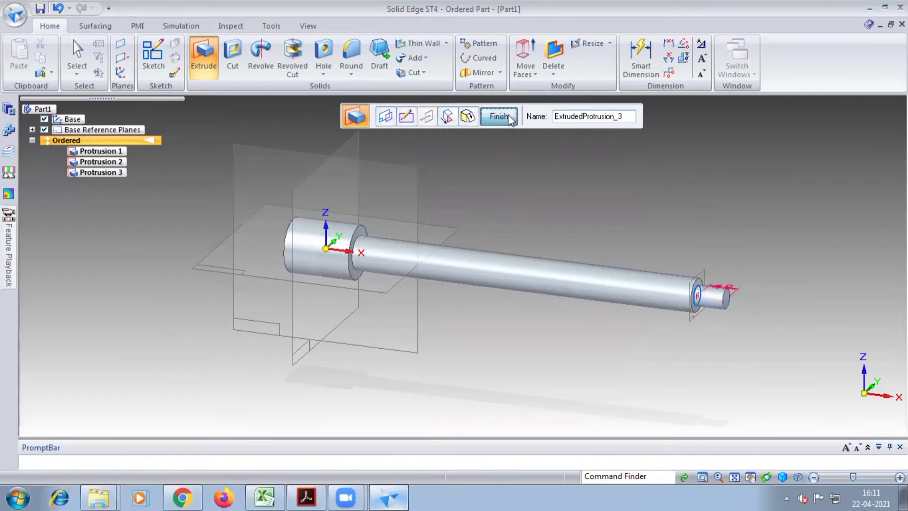
left_click(508, 114)
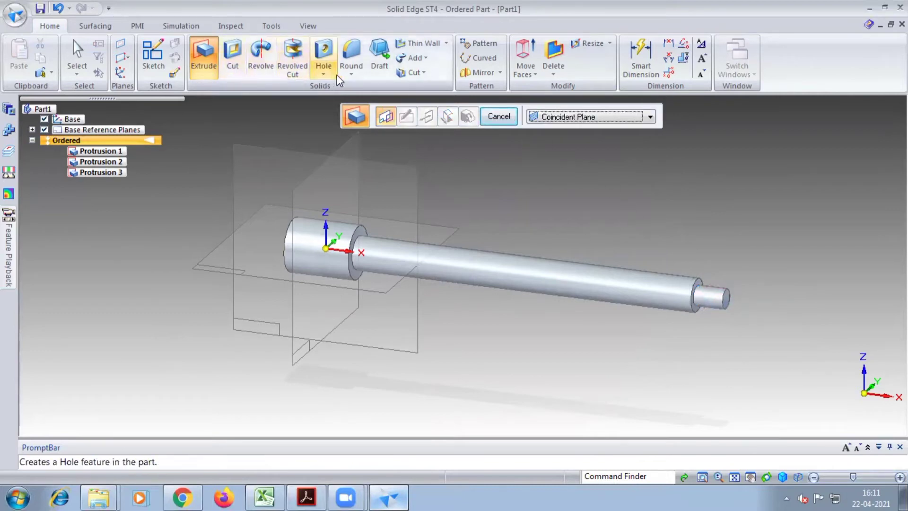
- Sketch a 10 mm circle at the origin on the stub's end face, checking the drawing
left_click(725, 296)
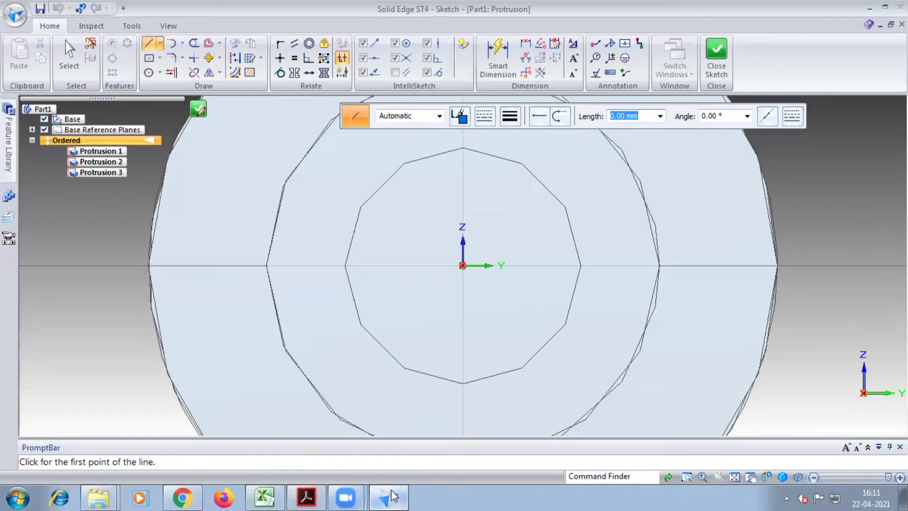
left_click(306, 497)
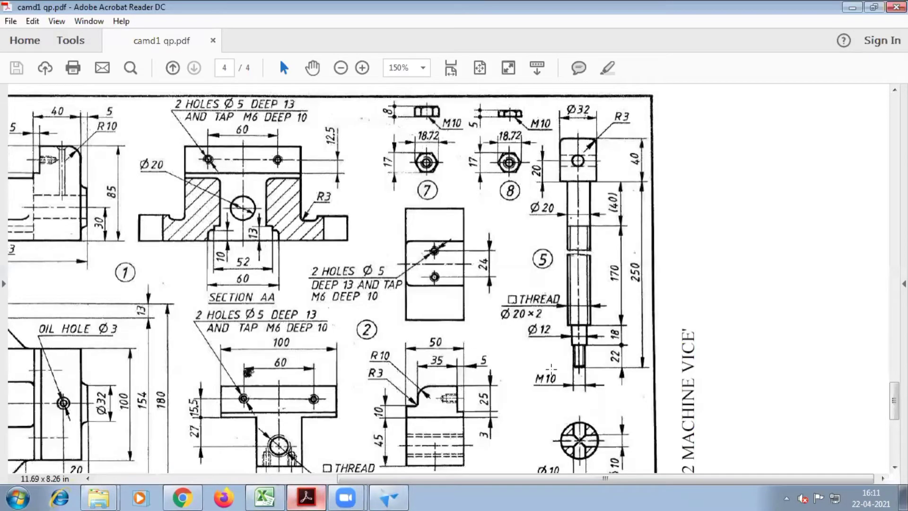
left_click(389, 496)
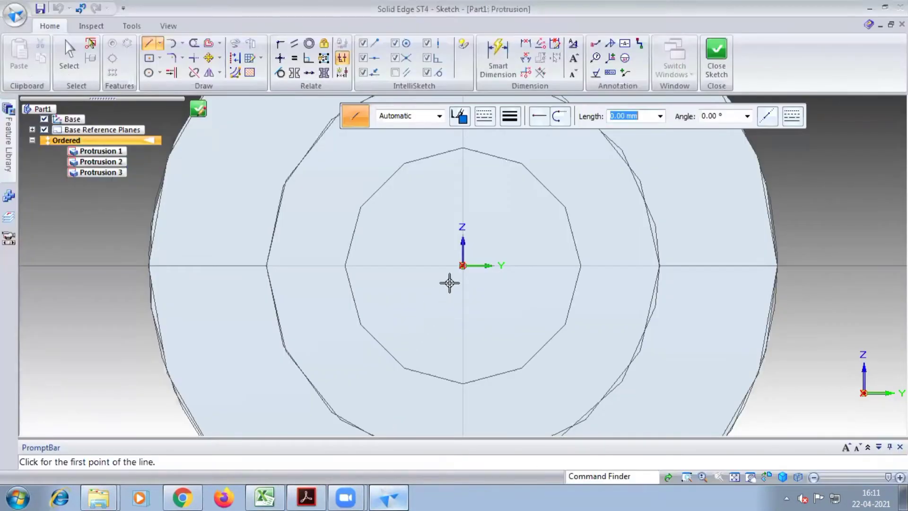
left_click(306, 497)
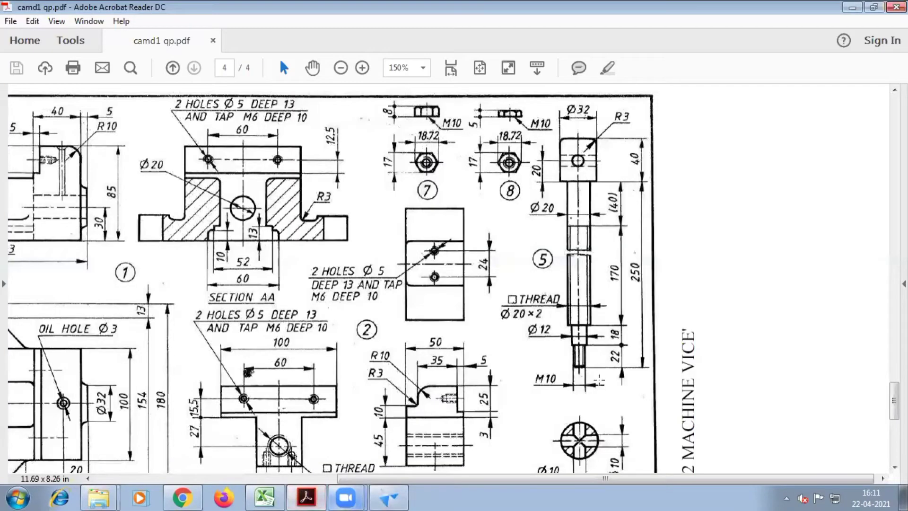
left_click(389, 497)
left_click(149, 73)
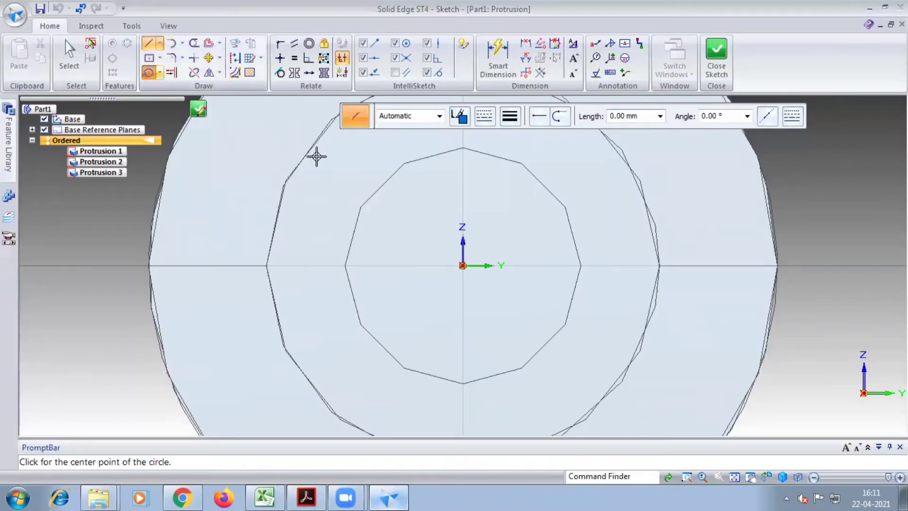
left_click(464, 265)
type("1")
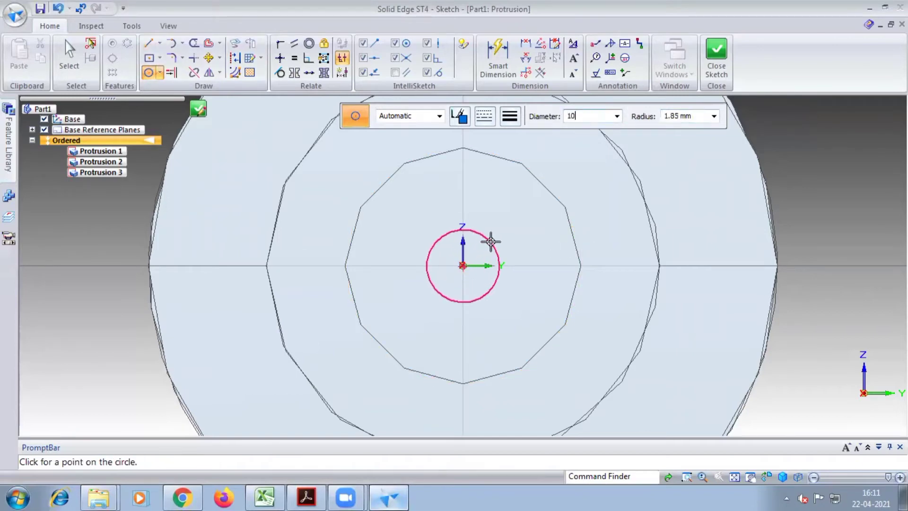
type("0")
key("Return")
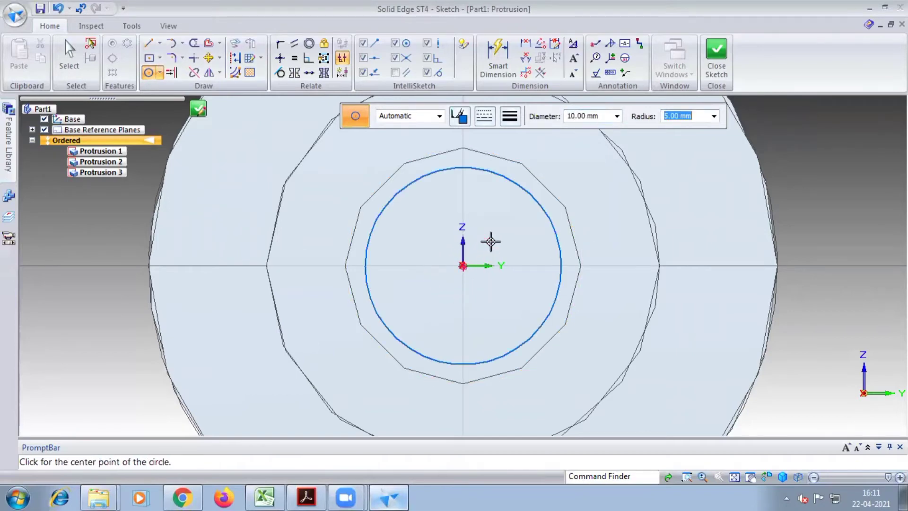
- Extrude the 10 mm circle 22 mm outward, then recheck the drawing PDF
left_click(721, 71)
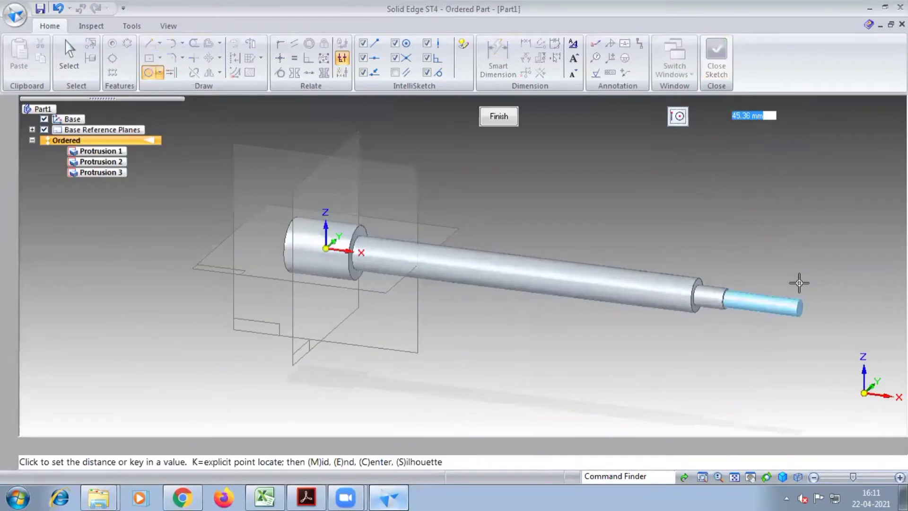
type("22")
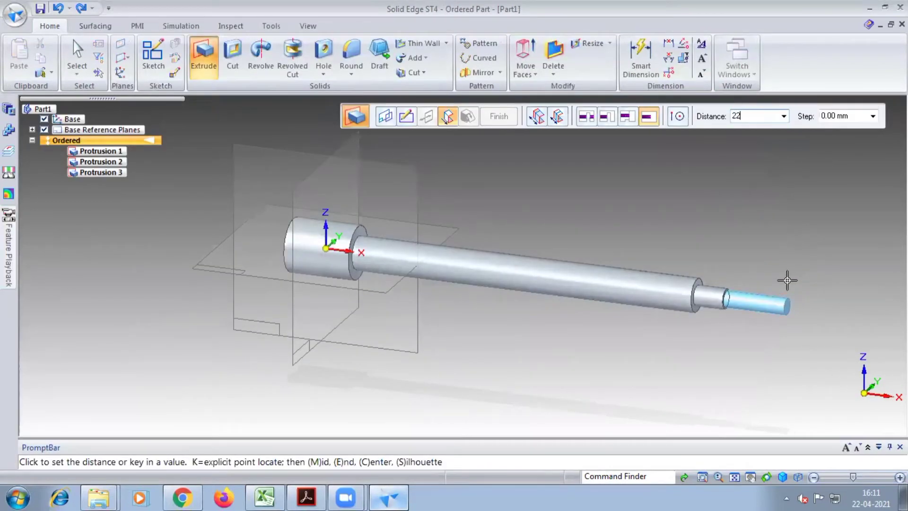
key("Return")
left_click(788, 279)
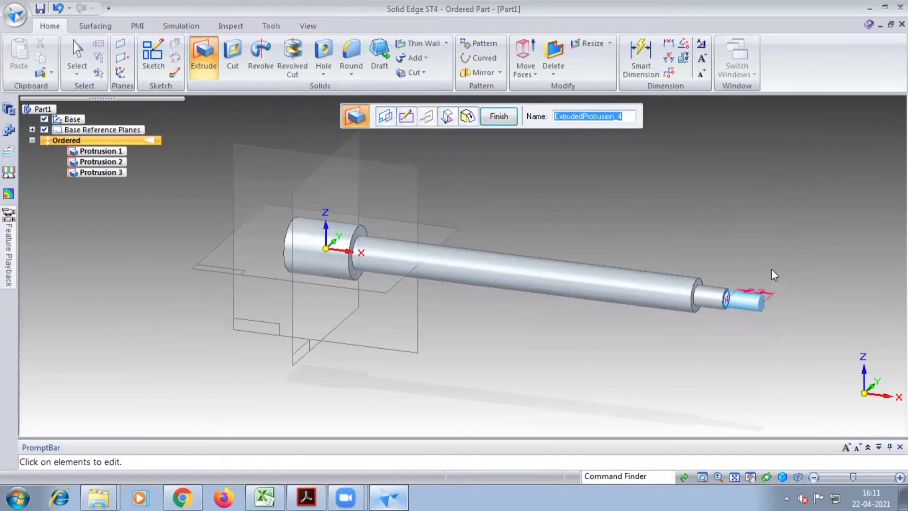
left_click(499, 116)
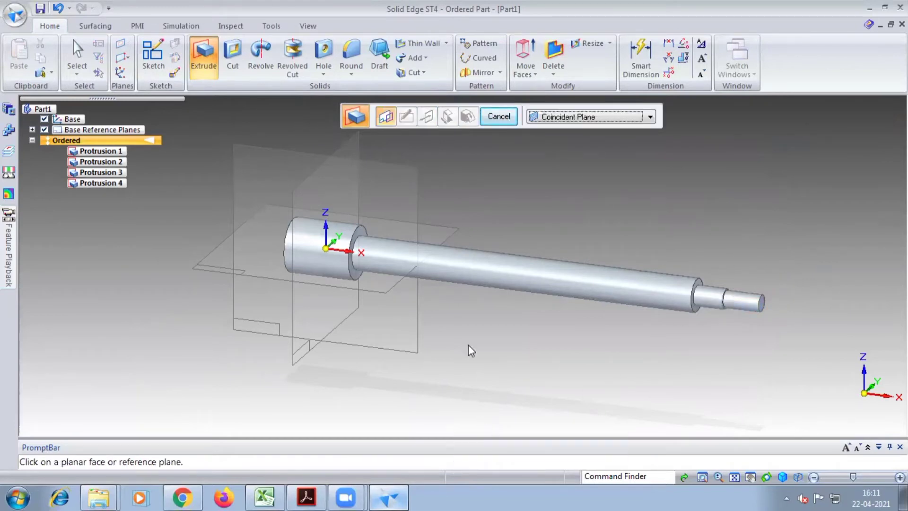
left_click(307, 498)
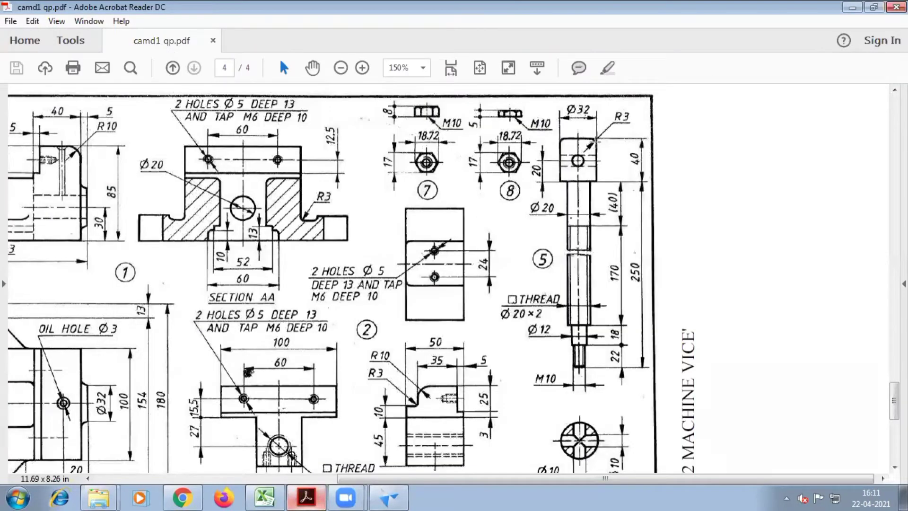
left_click(388, 497)
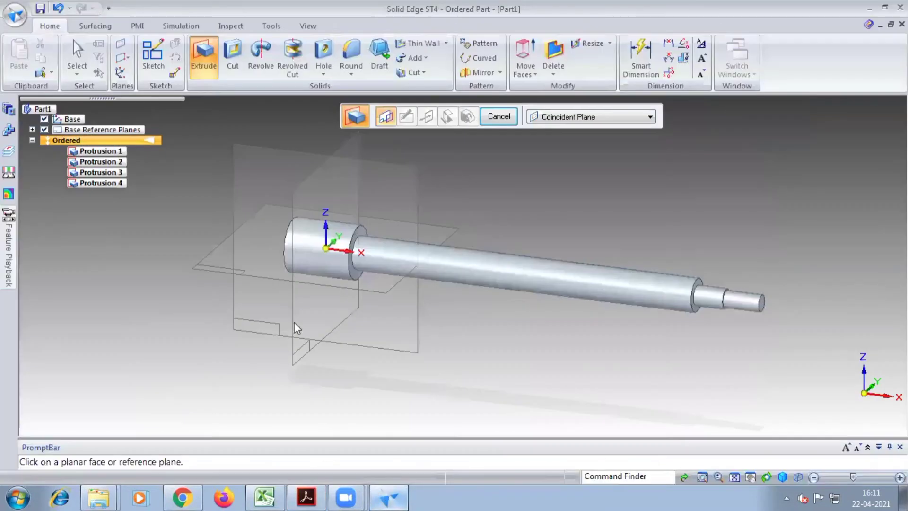
- Round the large head's outer end edge with a 3 mm radius, then consult the drawing
left_click(349, 73)
left_click(373, 88)
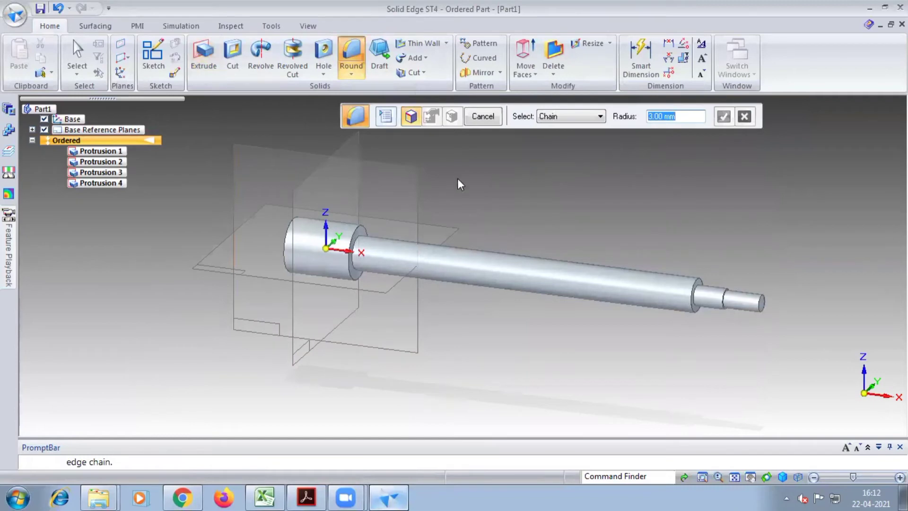
left_click(288, 231)
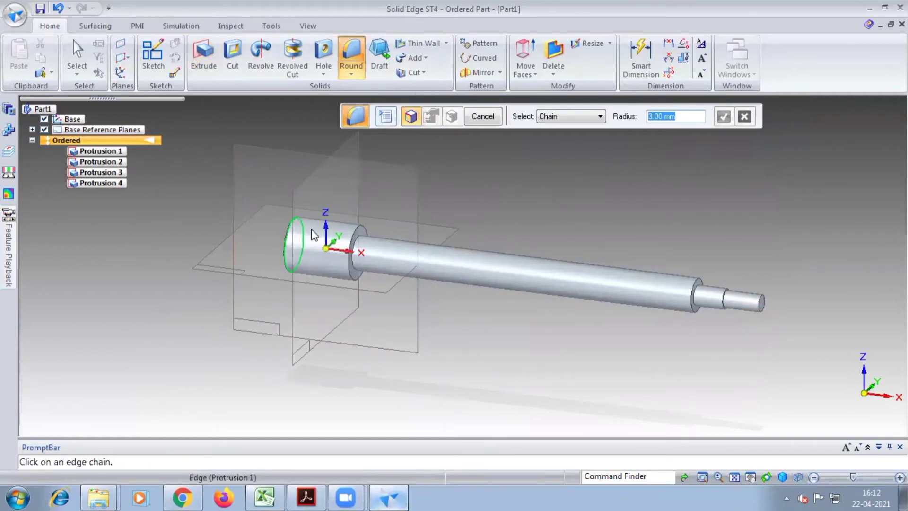
left_click(724, 117)
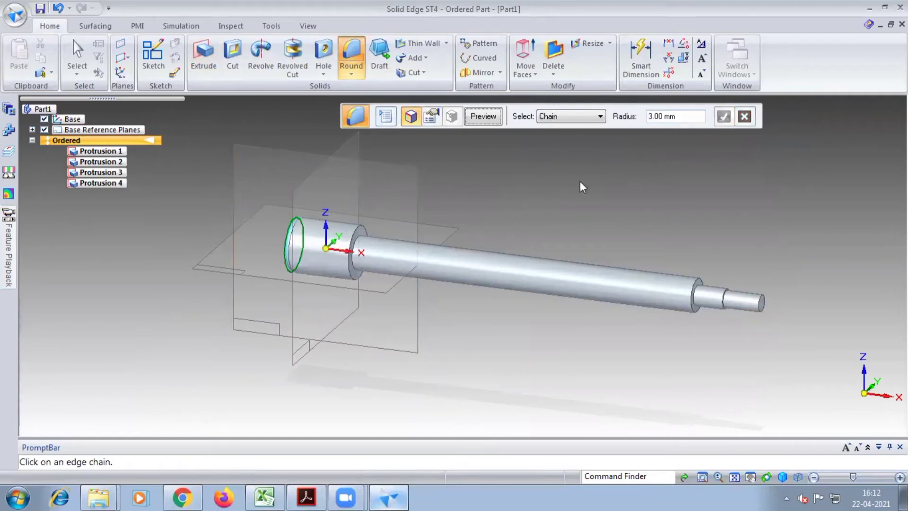
left_click(484, 118)
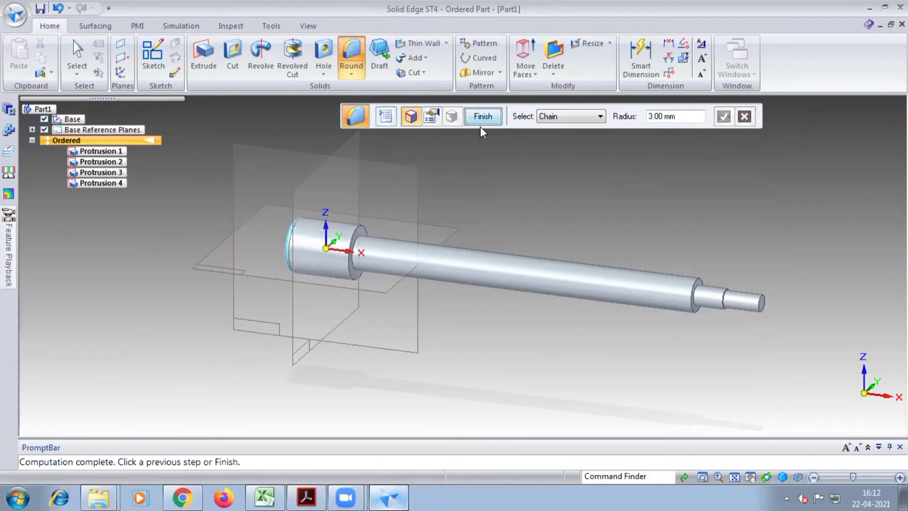
left_click(482, 122)
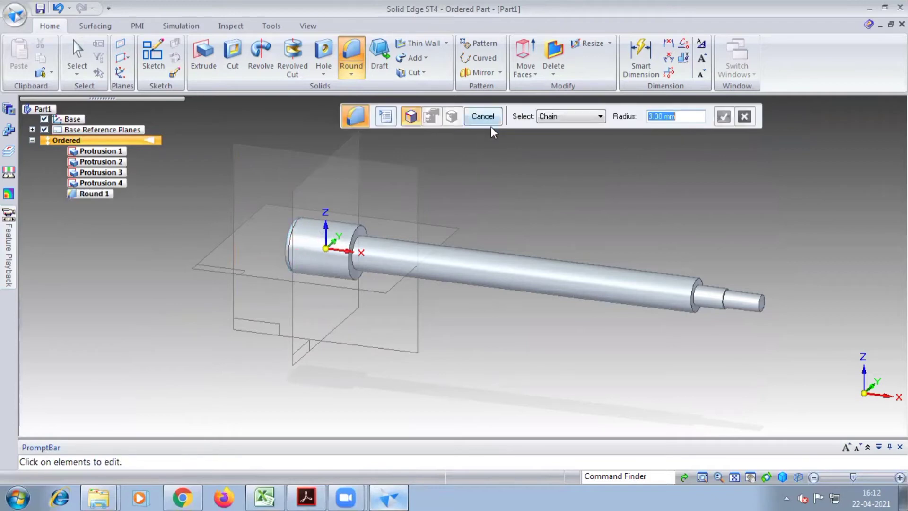
left_click(484, 116)
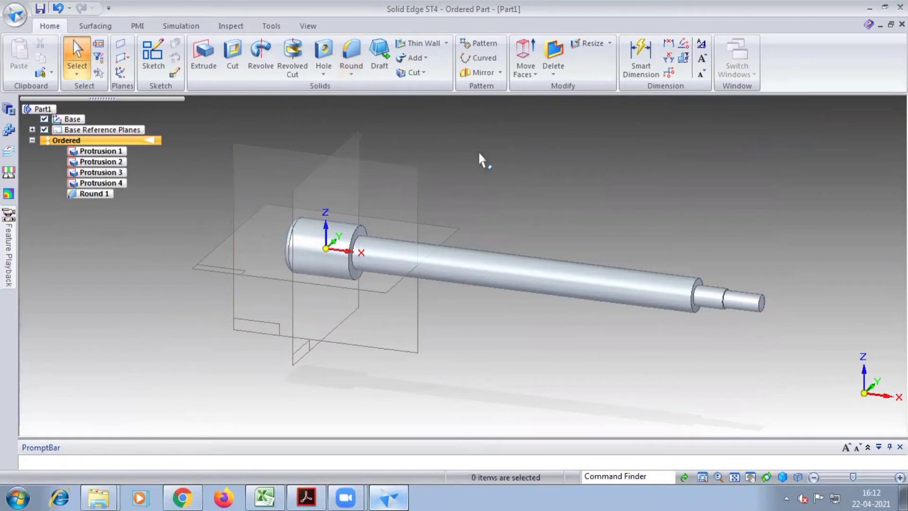
left_click(307, 497)
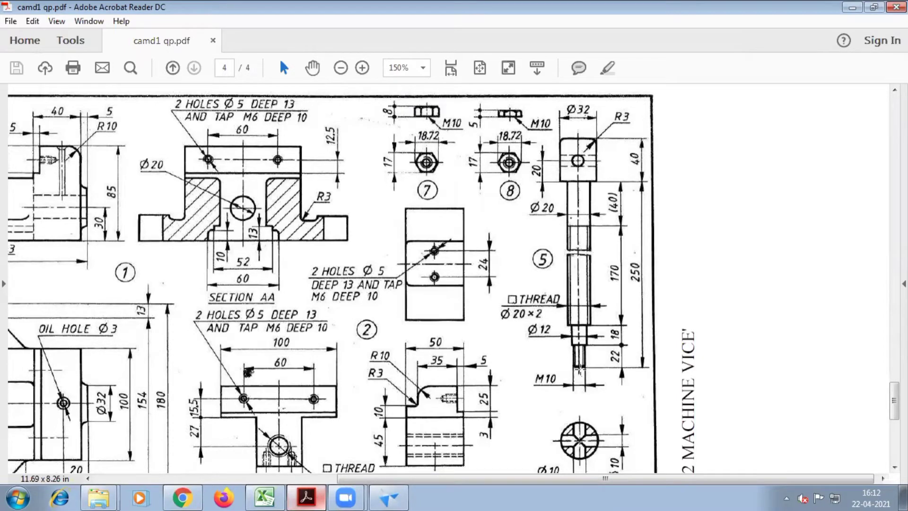
left_click(389, 497)
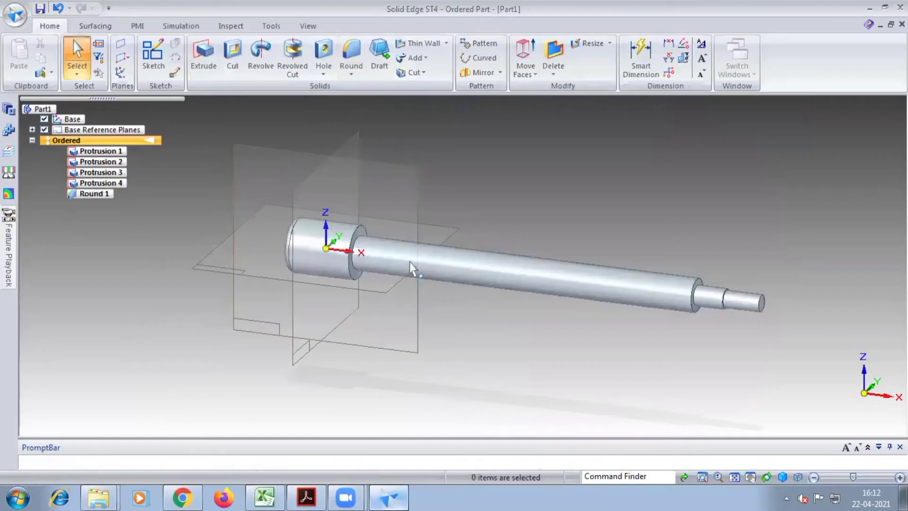
- Start a finite-depth thread on the 10 mm end step, checking the drawing
left_click(324, 75)
left_click(338, 102)
left_click(525, 207)
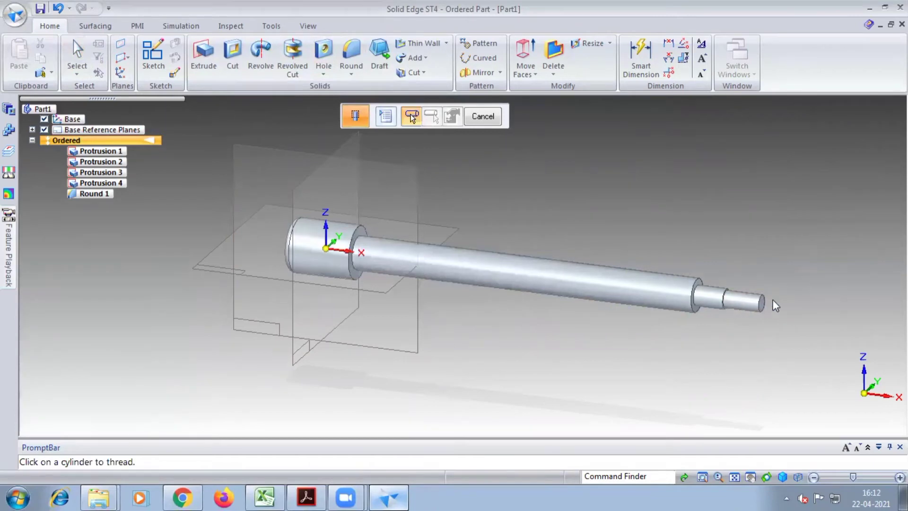
left_click(757, 302)
left_click(759, 300)
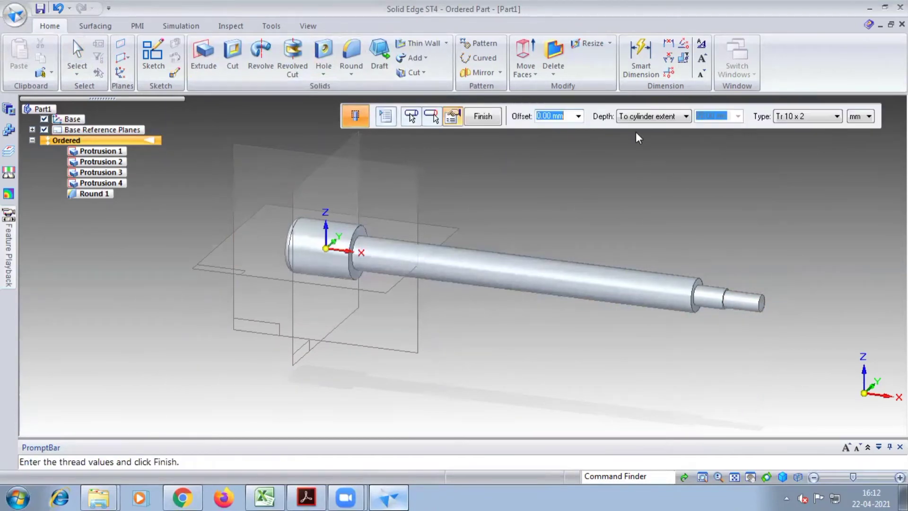
left_click(686, 116)
left_click(683, 126)
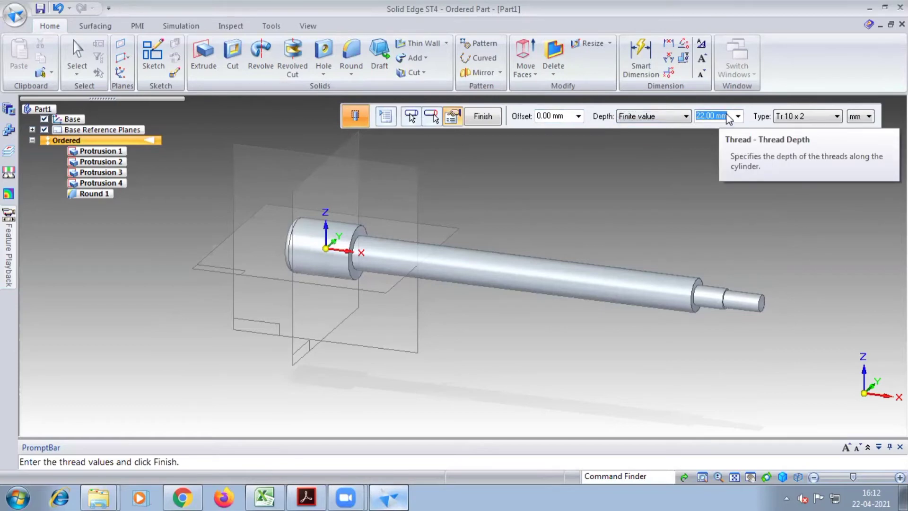
left_click(307, 496)
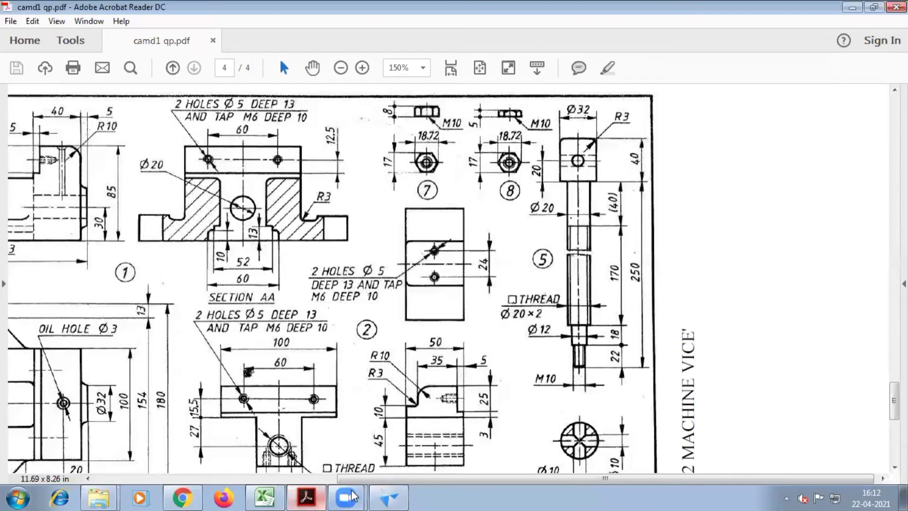
left_click(388, 497)
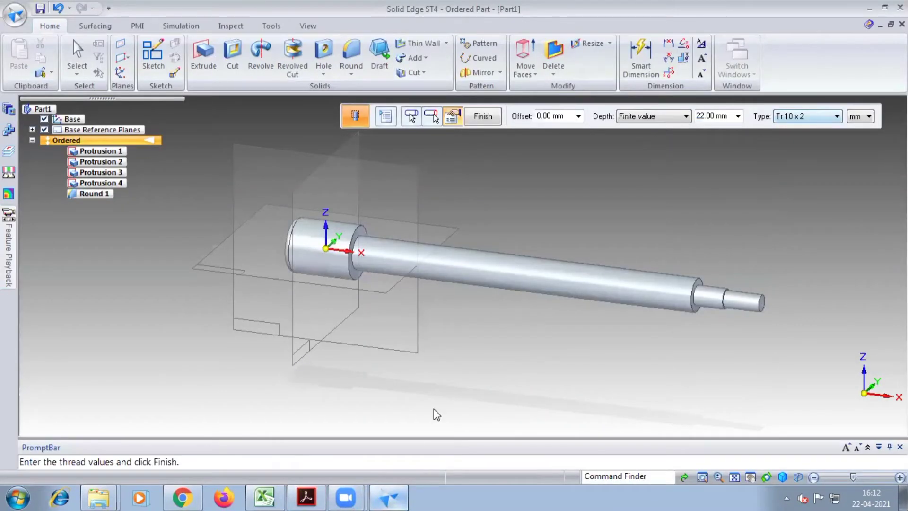
- Set the thread type to M10 and create the thread
left_click(837, 117)
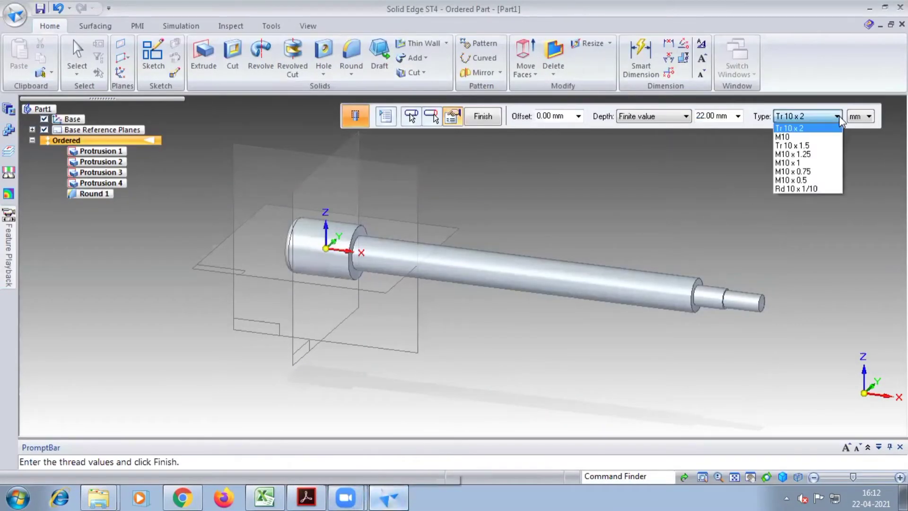
left_click(839, 115)
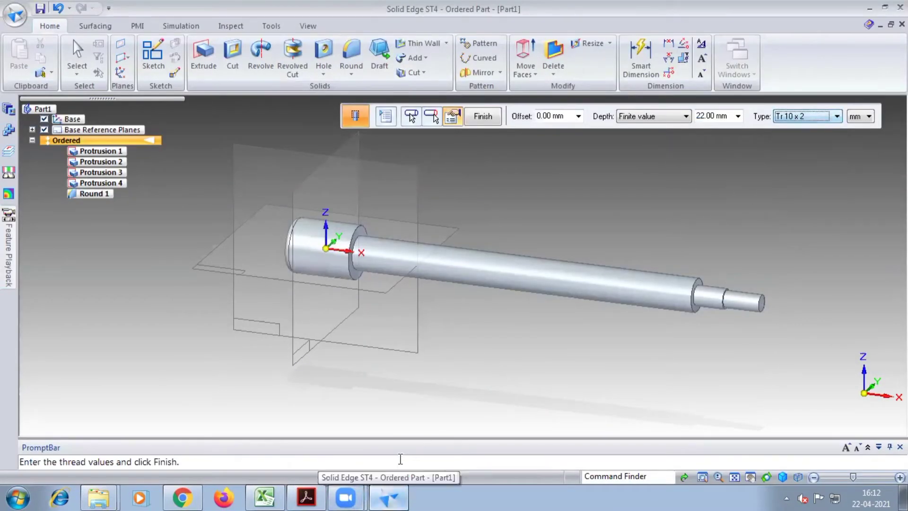
left_click(306, 497)
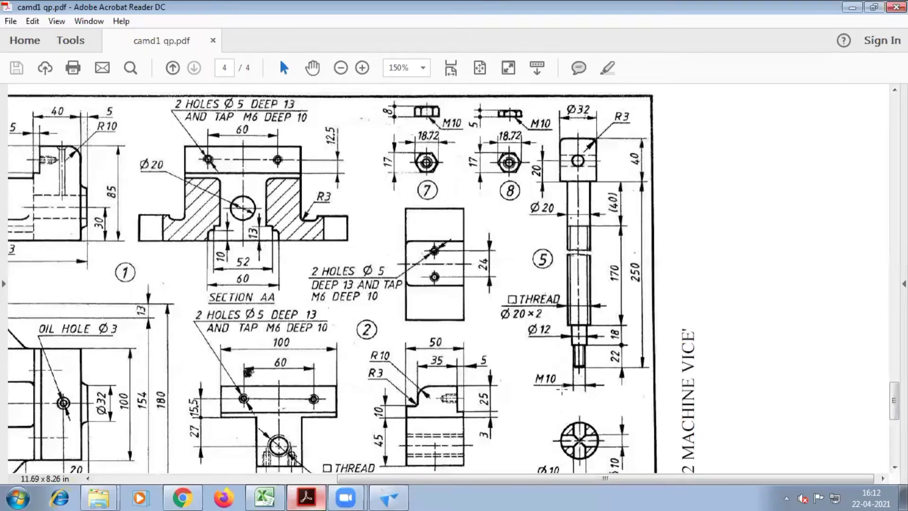
left_click(388, 497)
left_click(837, 116)
left_click(831, 135)
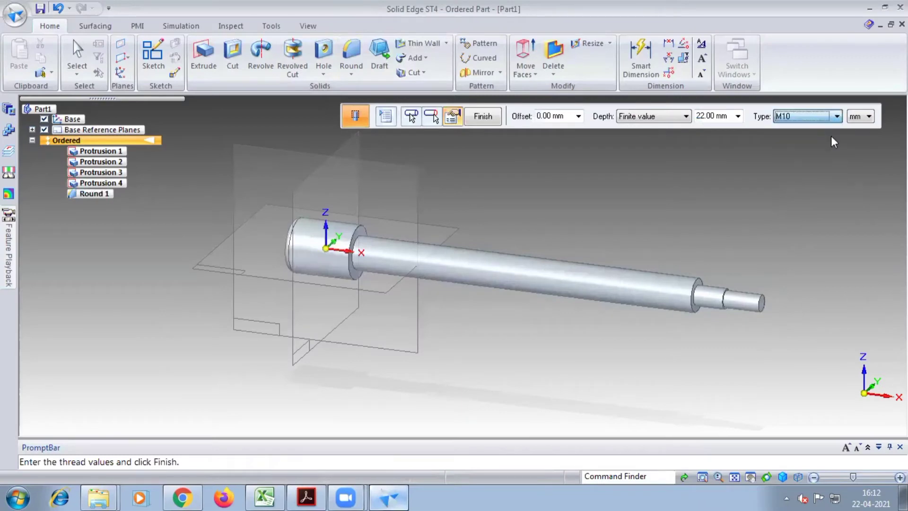
left_click(489, 118)
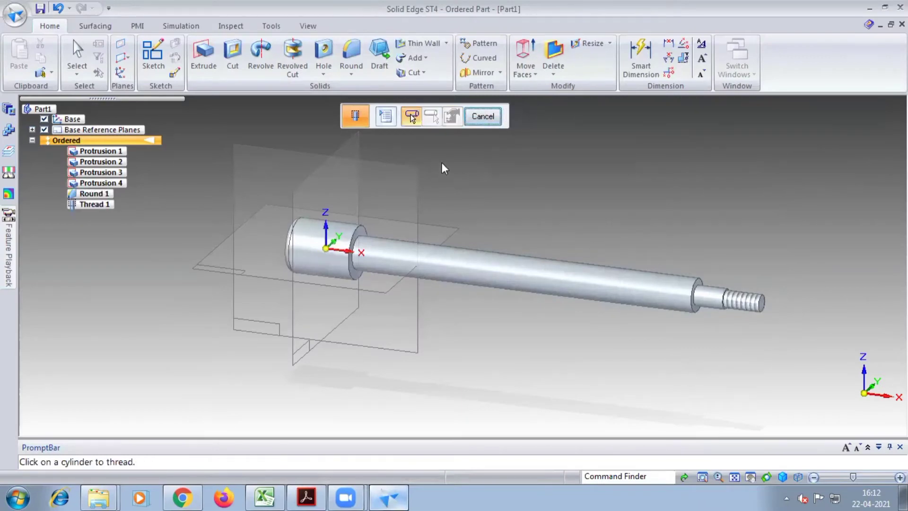
left_click(481, 116)
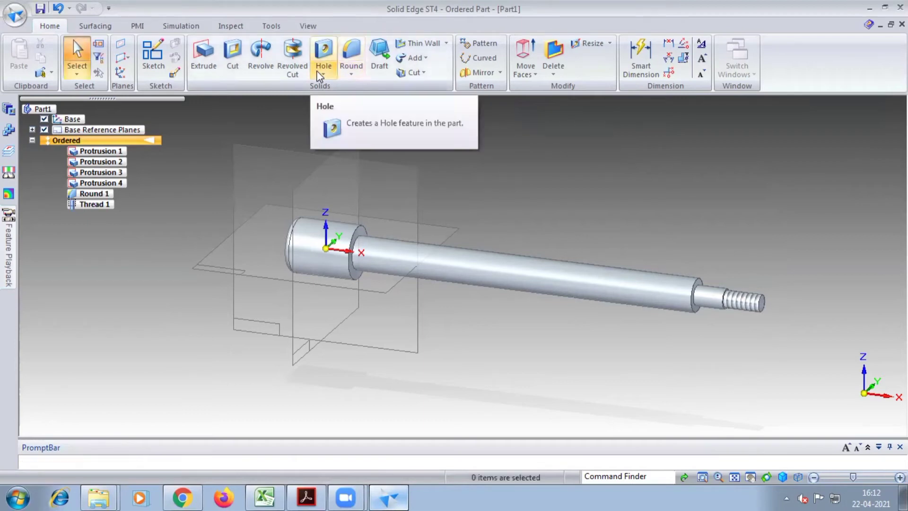
- Chamfer the M10 threaded tip's end edge with a 1 mm setback
left_click(360, 73)
left_click(365, 102)
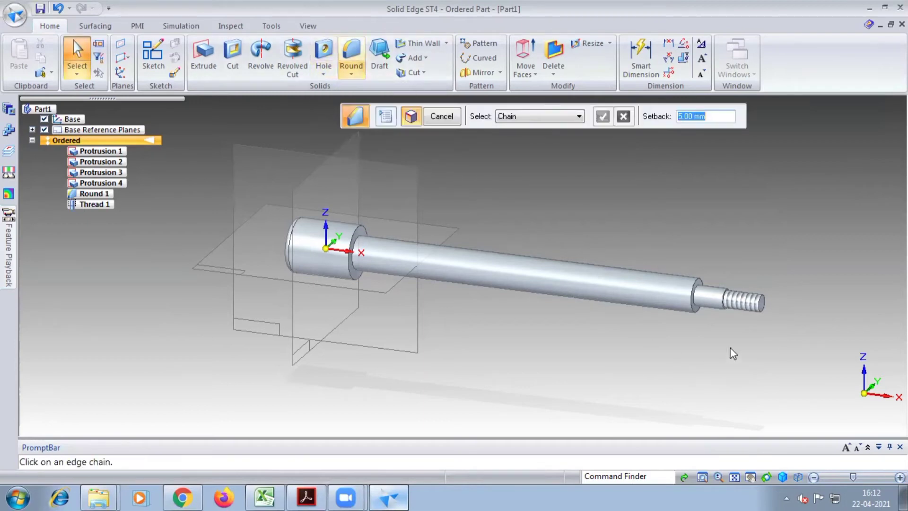
type("1")
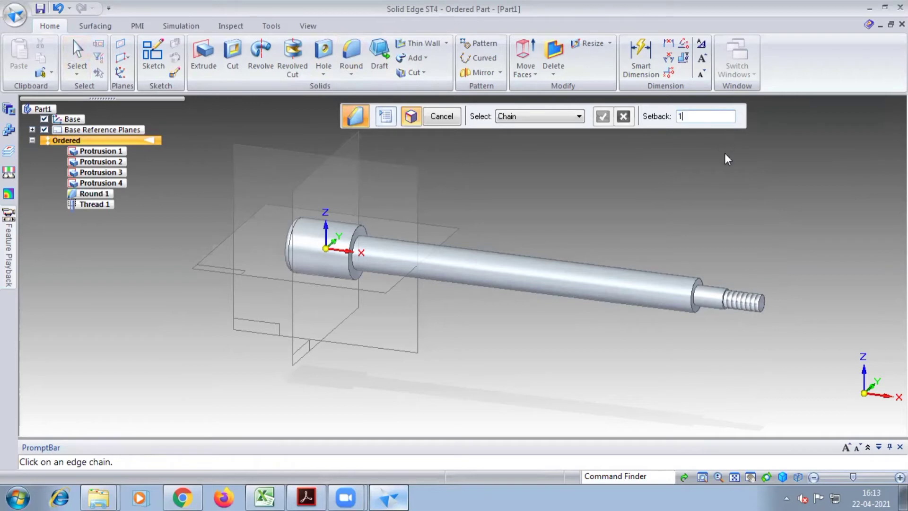
left_click(758, 310)
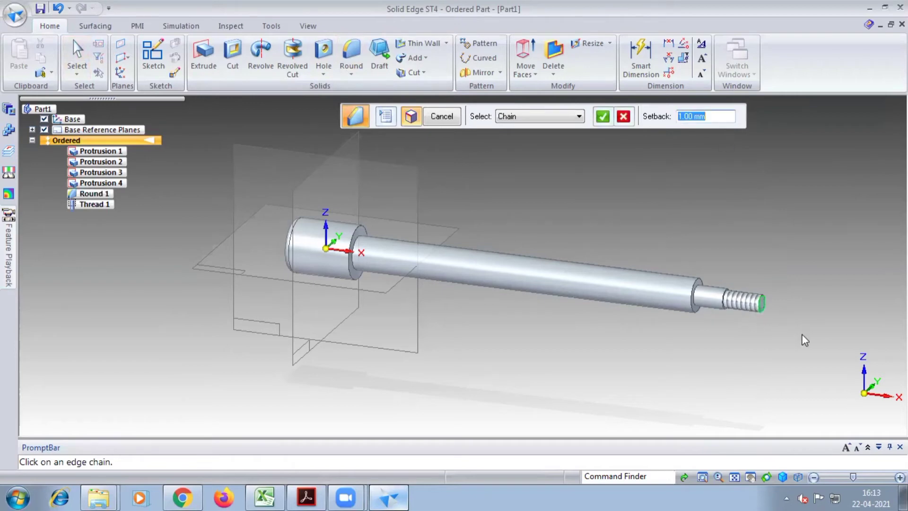
left_click(603, 116)
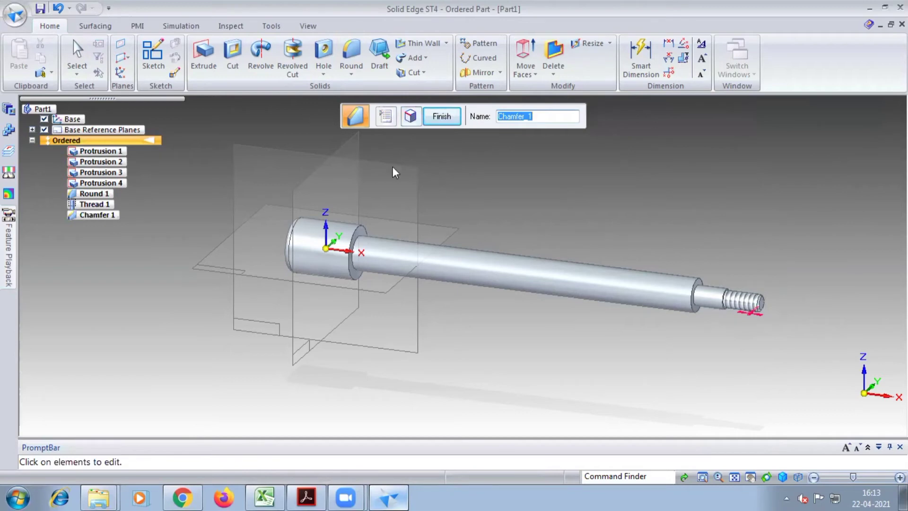
left_click(441, 116)
left_click(325, 72)
left_click(334, 102)
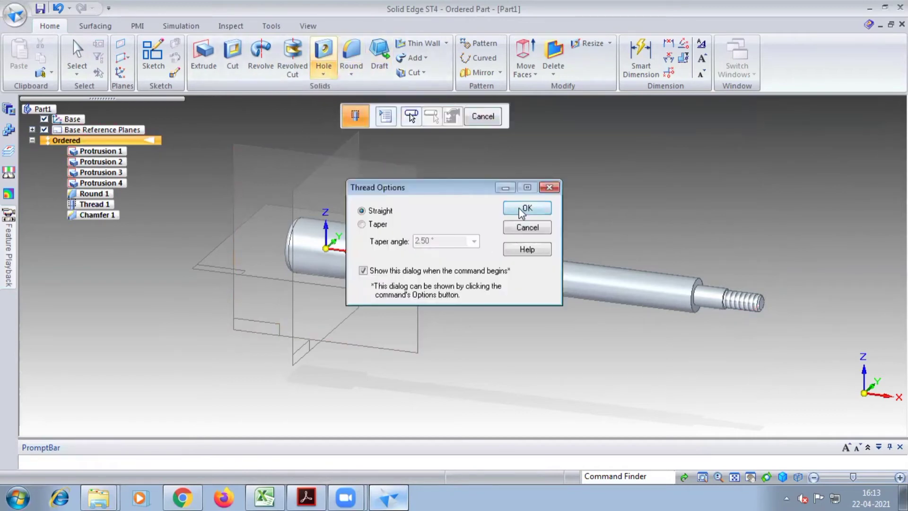
- Select the main 20 mm shaft and its starting end for a new thread
left_click(518, 212)
left_click(559, 280)
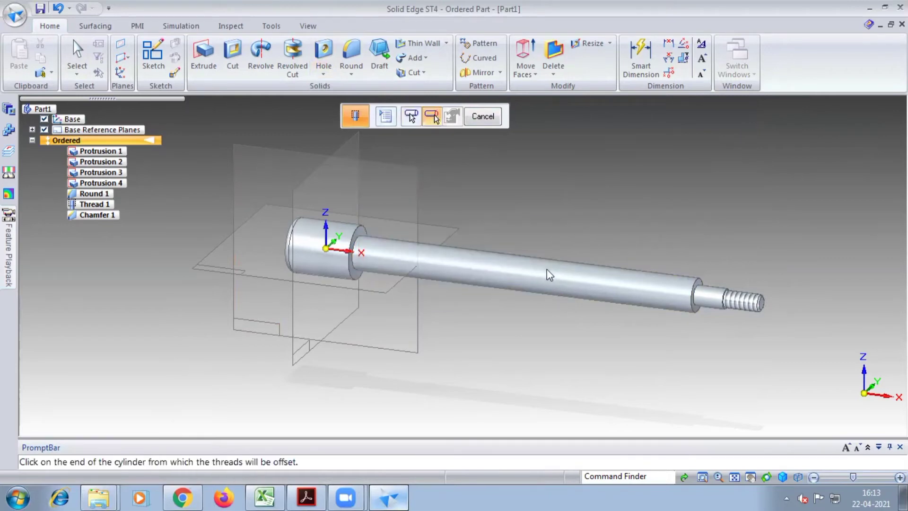
left_click(487, 115)
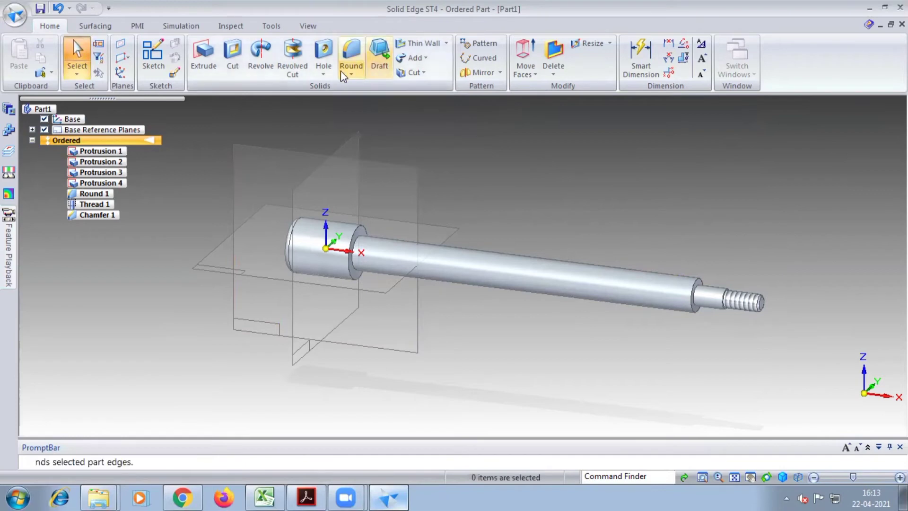
left_click(324, 72)
left_click(333, 102)
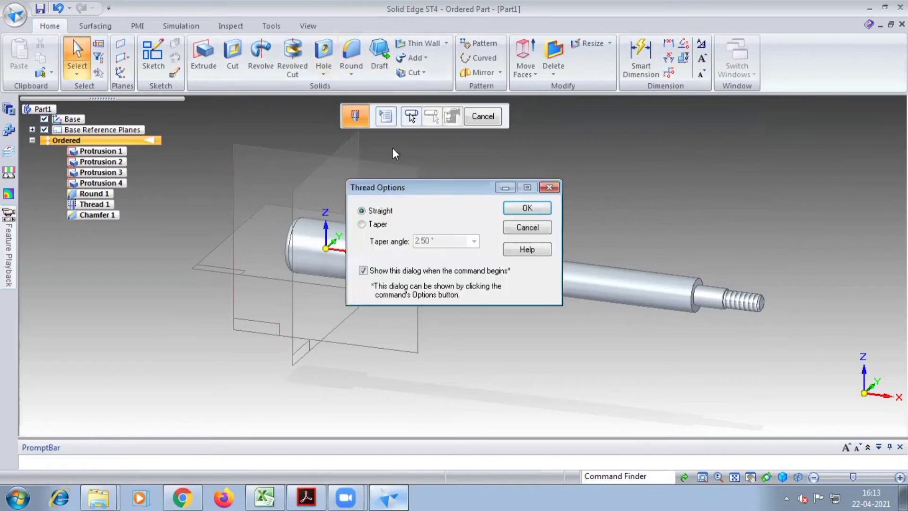
left_click(527, 208)
left_click(528, 276)
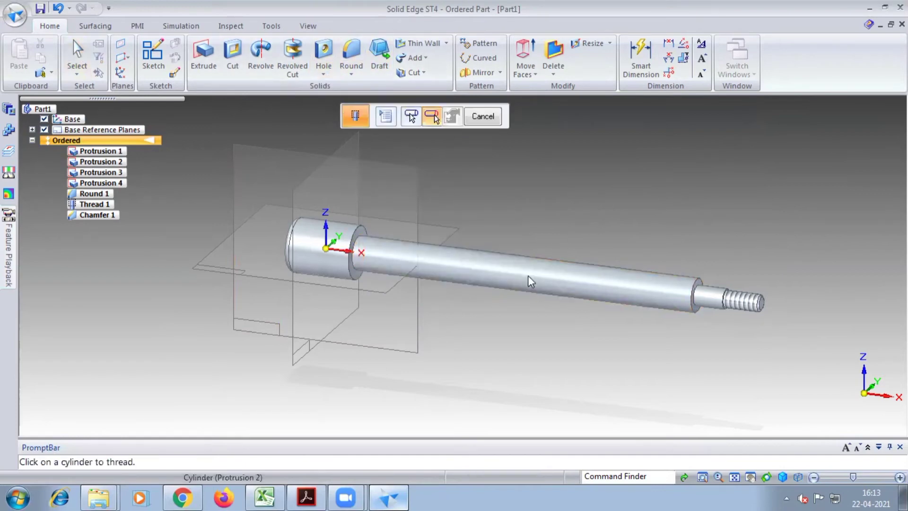
left_click(690, 303)
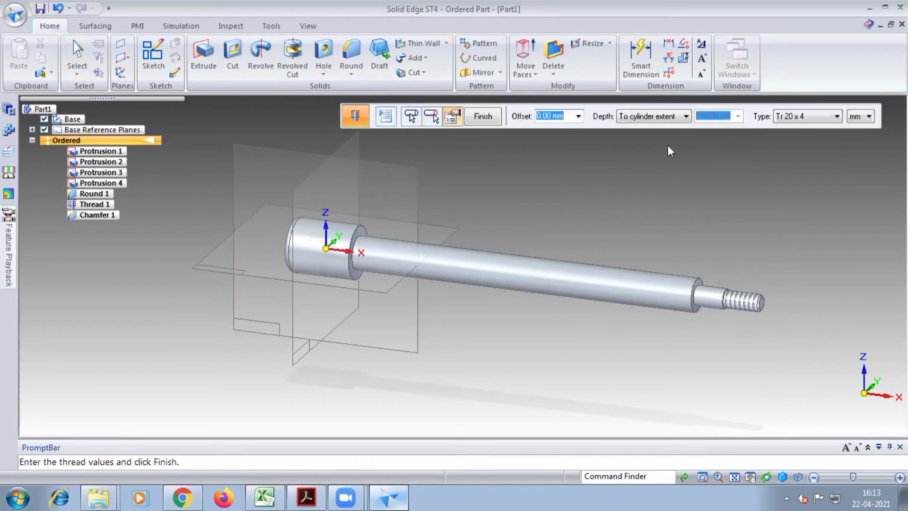
- Give the thread a finite 170 mm depth and Tr 20 x 2 size, then create it
left_click(686, 116)
left_click(681, 127)
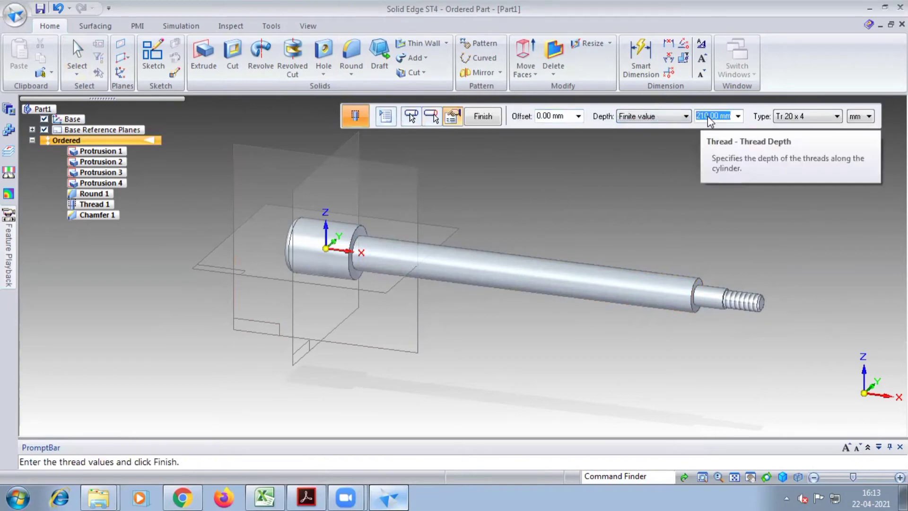
type("170")
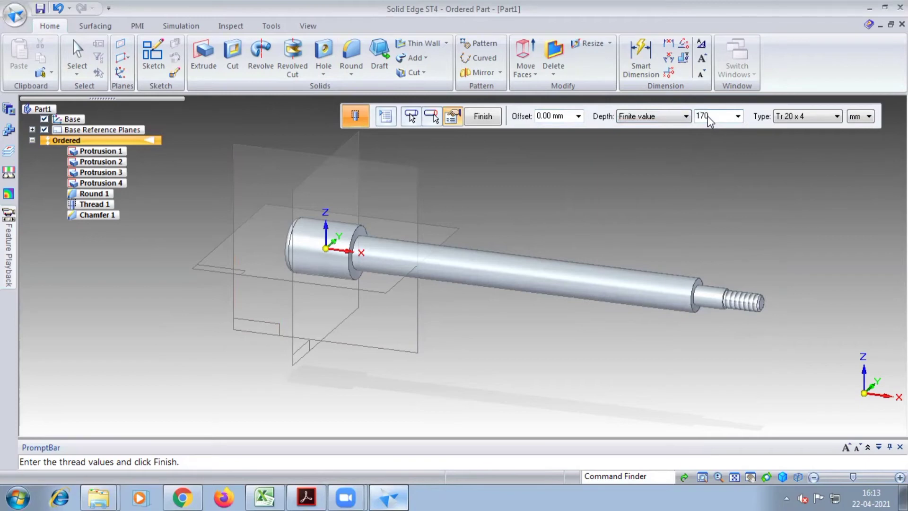
left_click(836, 116)
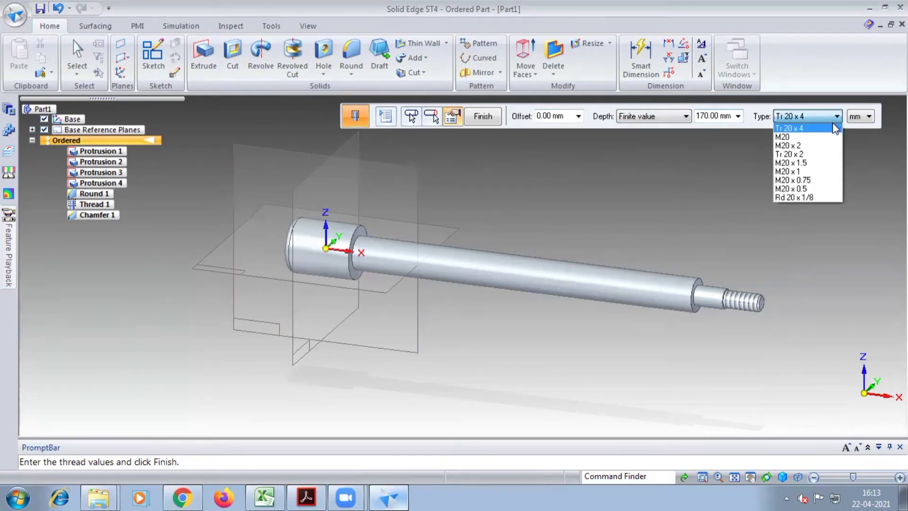
left_click(828, 154)
left_click(302, 495)
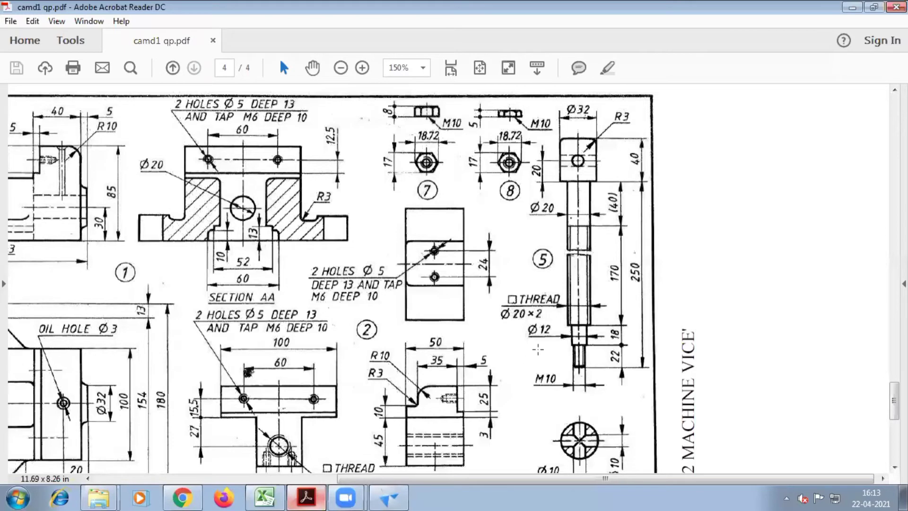
left_click(389, 497)
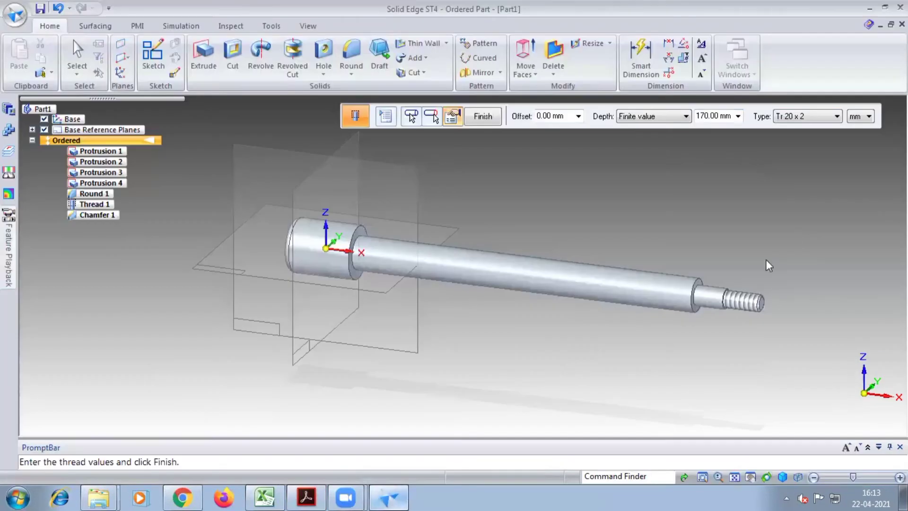
left_click(483, 116)
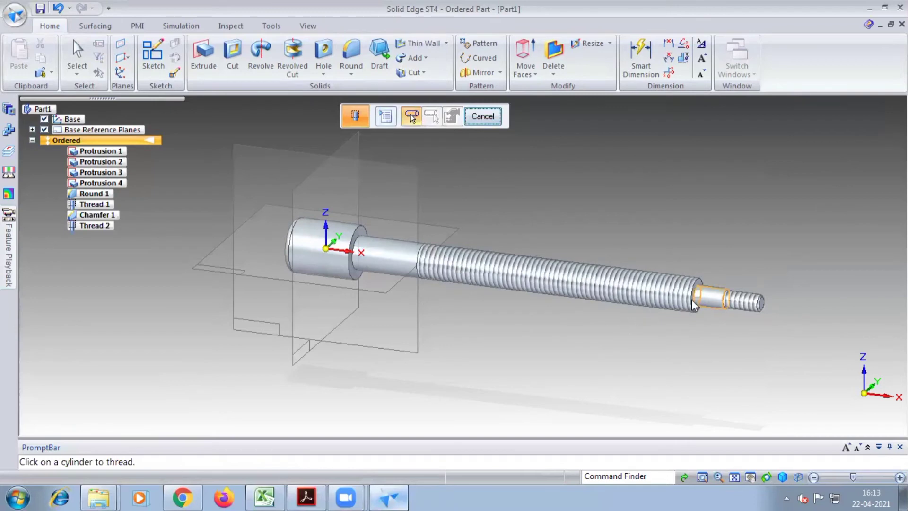
left_click(489, 117)
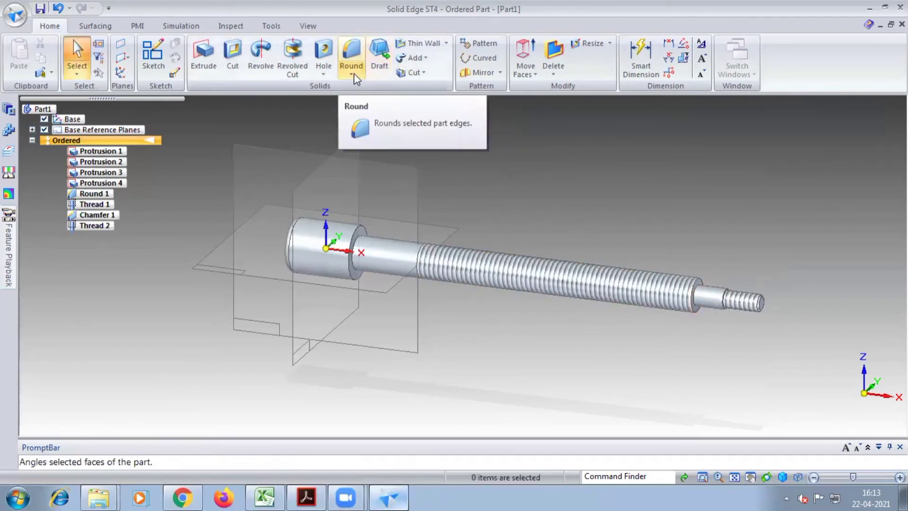
- Chamfer the Tr 20 x 2 thread's end edge with a 2 mm setback
left_click(353, 74)
left_click(363, 103)
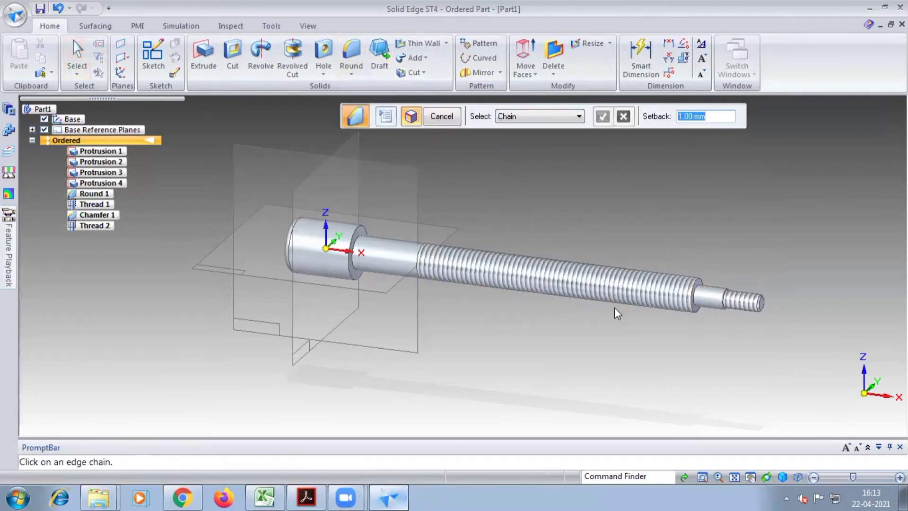
type("2")
key("Return")
left_click(694, 309)
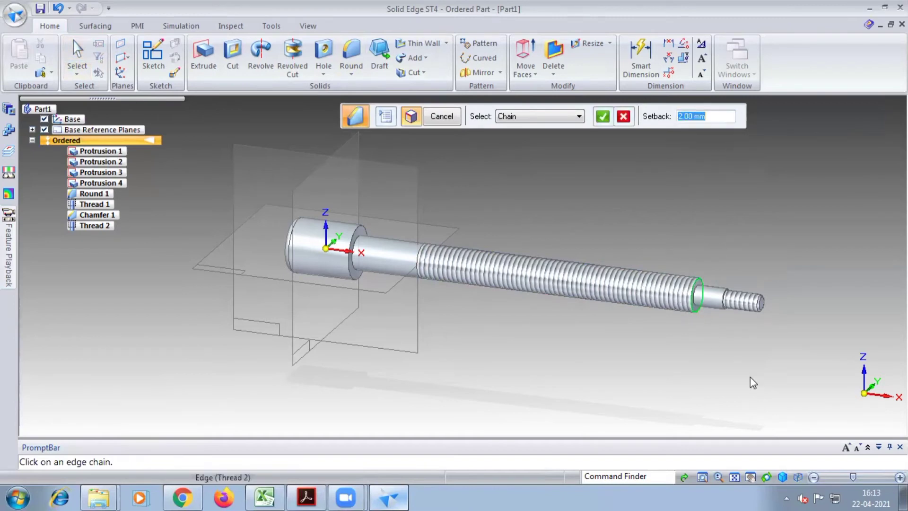
left_click(602, 116)
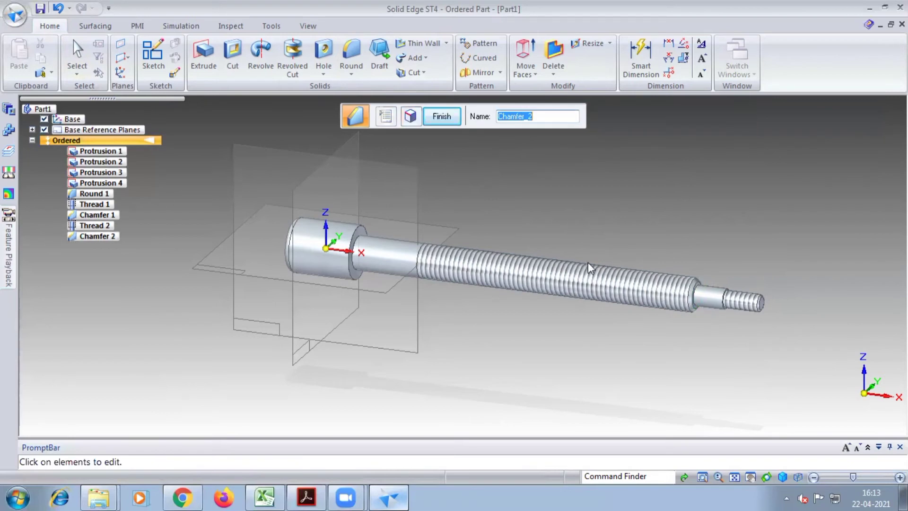
left_click(440, 119)
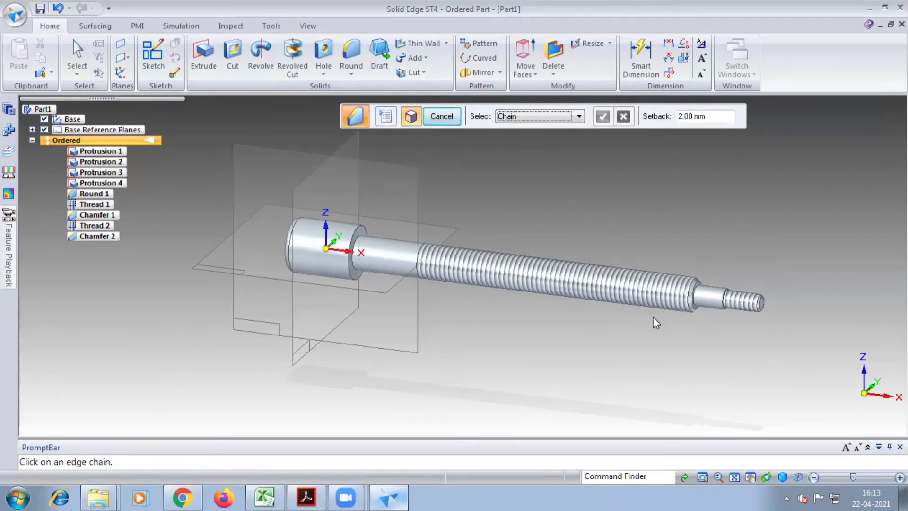
left_click(393, 491)
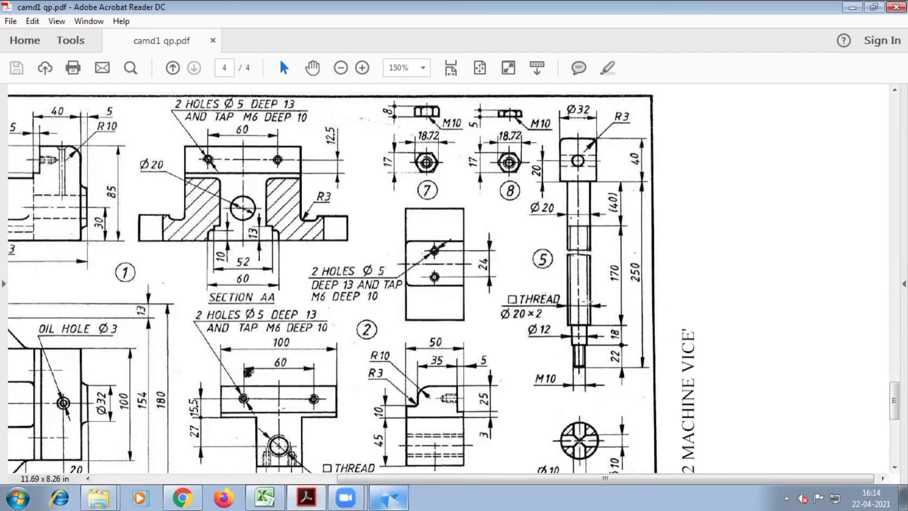
scroll(592, 430, "down", 3)
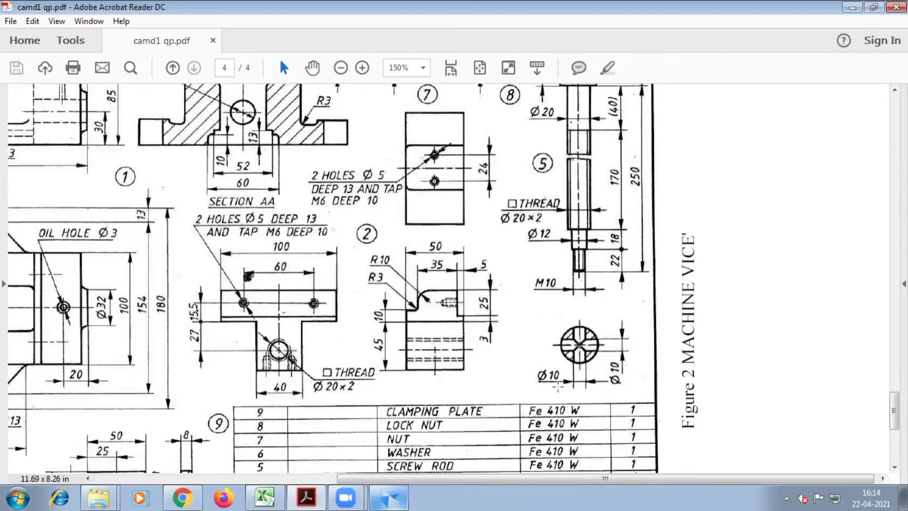
left_click(389, 497)
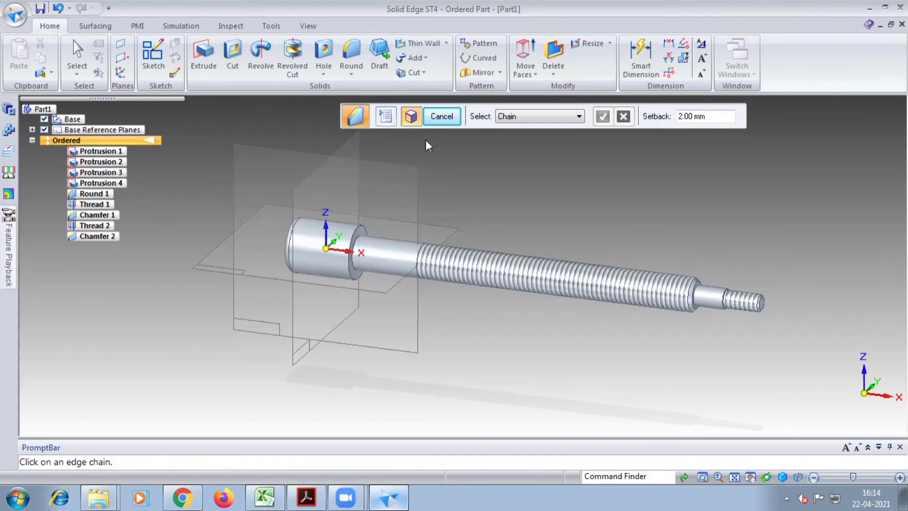
- Start a cutout sketched on the reference plane, checking the vice drawing for dimensions
left_click(232, 70)
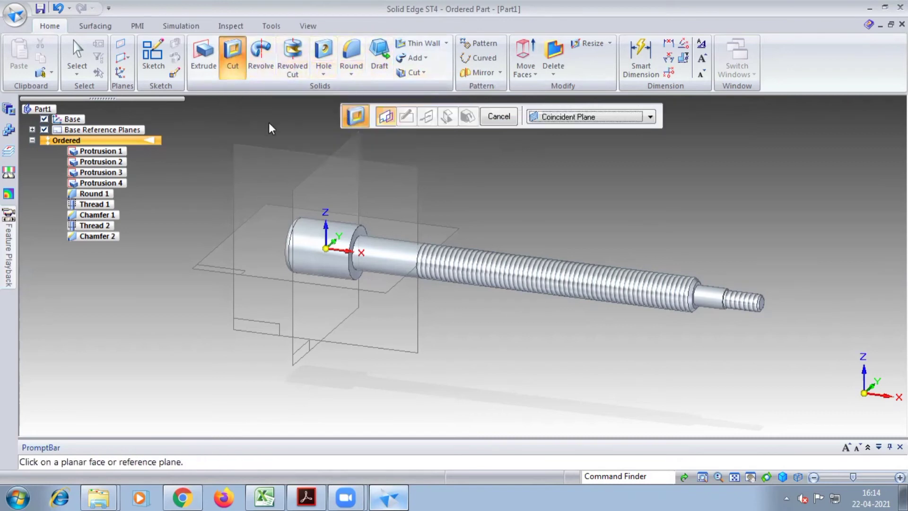
left_click(380, 287)
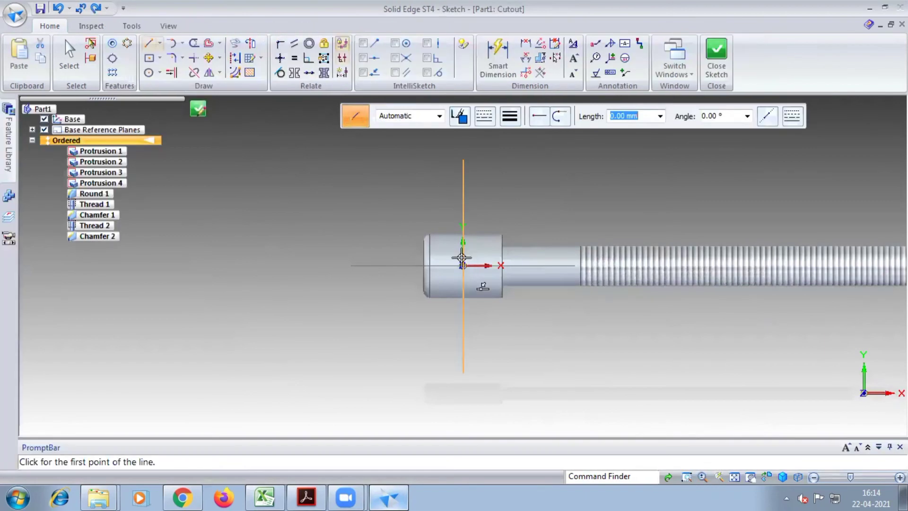
left_click(306, 497)
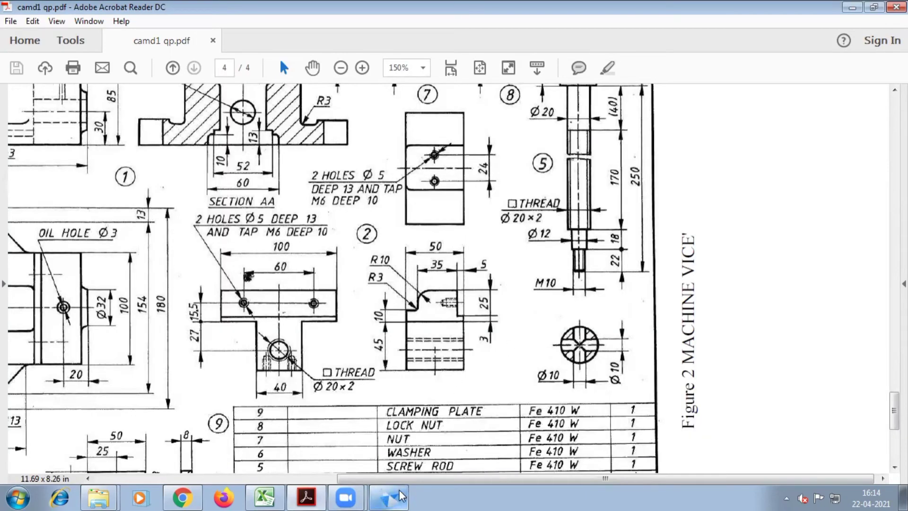
left_click(389, 497)
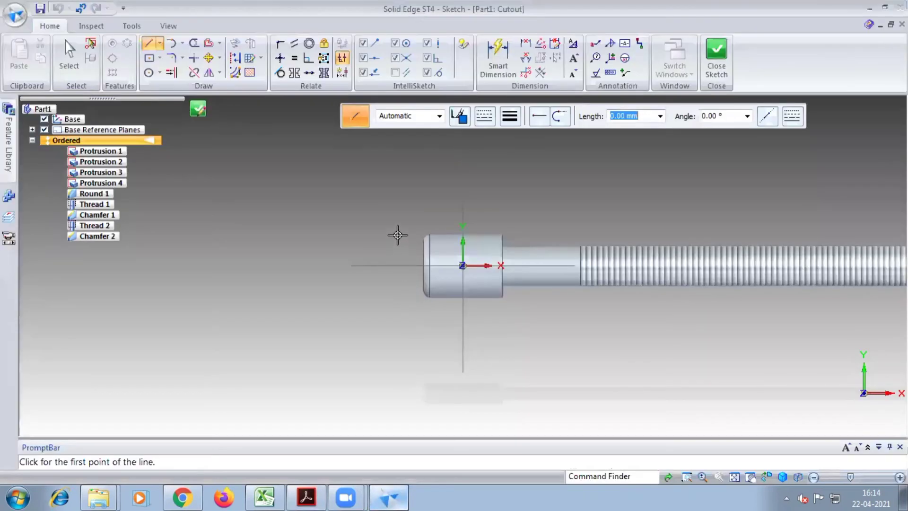
- Draw a 10 mm diameter circle at the origin and cut it symmetrically through the head
left_click(149, 73)
left_click(463, 265)
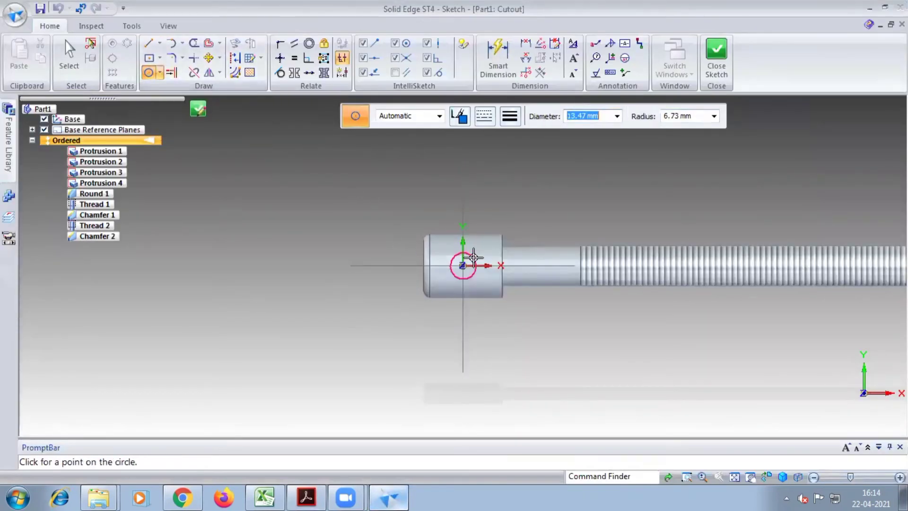
type("10")
key("Tab")
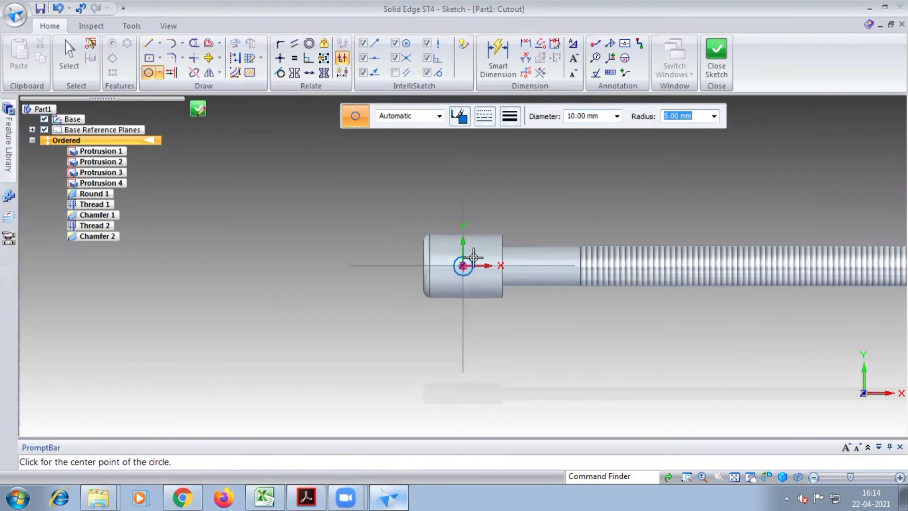
left_click(720, 64)
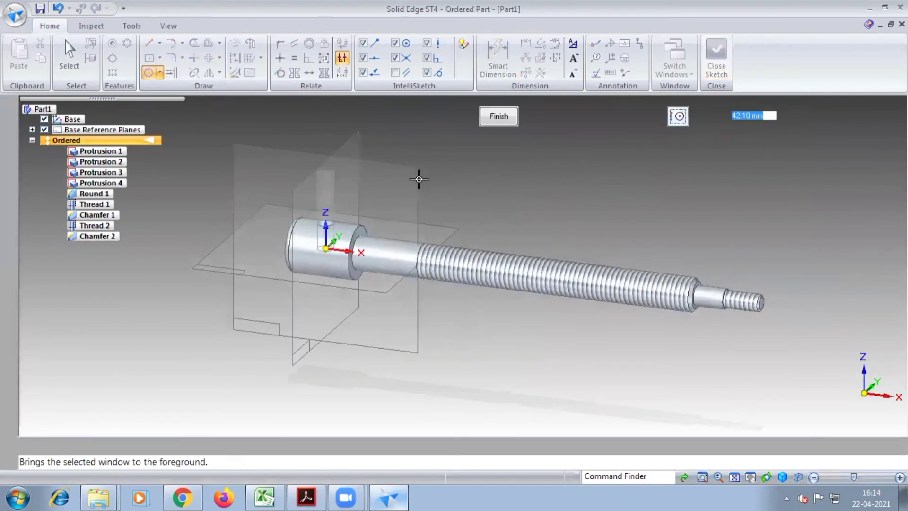
left_click(558, 116)
left_click(416, 155)
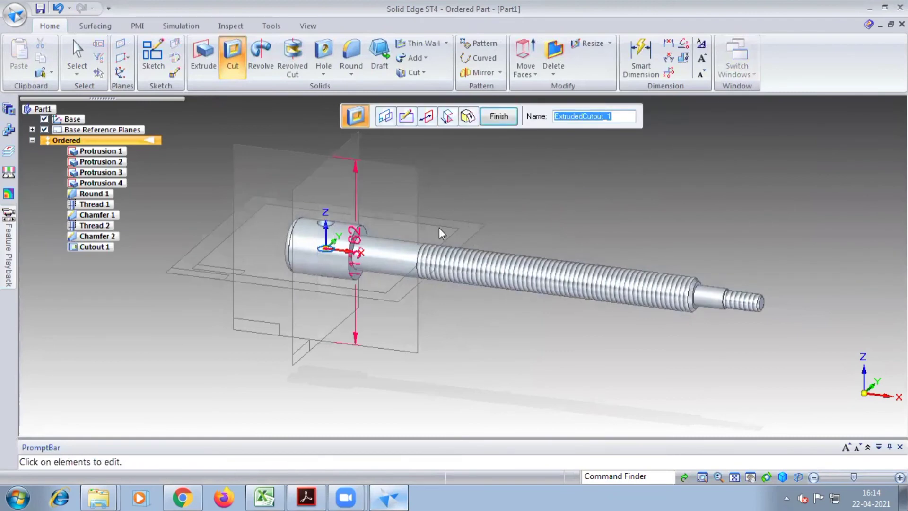
- Finish Cutout 1 and start a second cut sketched on the front plane
left_click(264, 158)
left_click(487, 118)
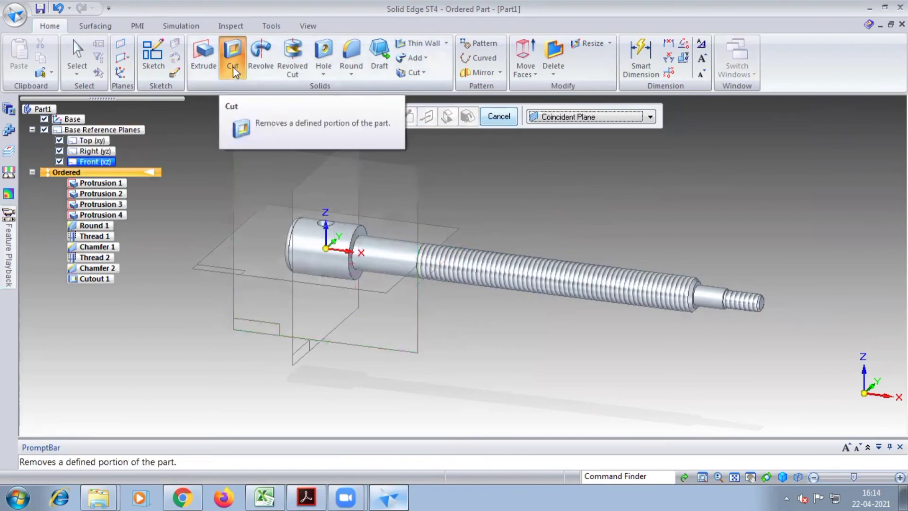
left_click(271, 165)
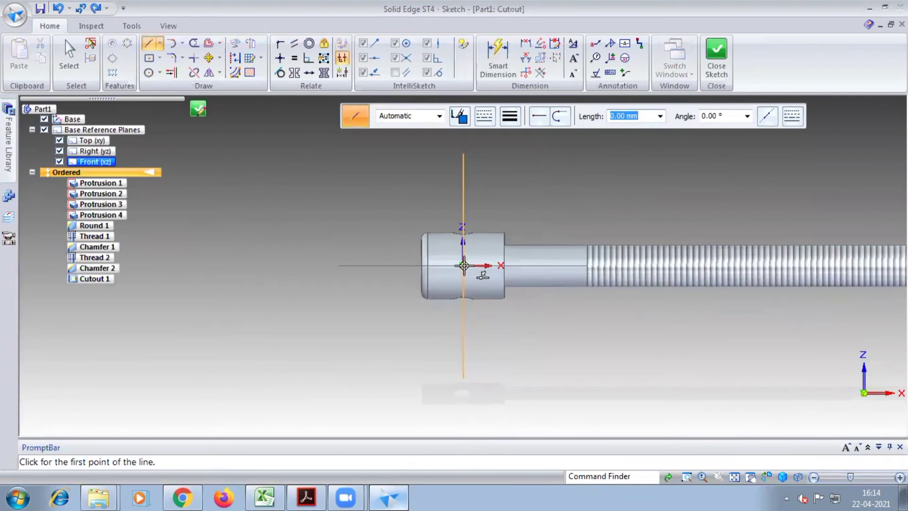
- Draw a 10 mm circle at the origin and cut it symmetrically as Cutout 2
left_click(148, 72)
left_click(462, 265)
type("10")
key("Tab")
key("Return")
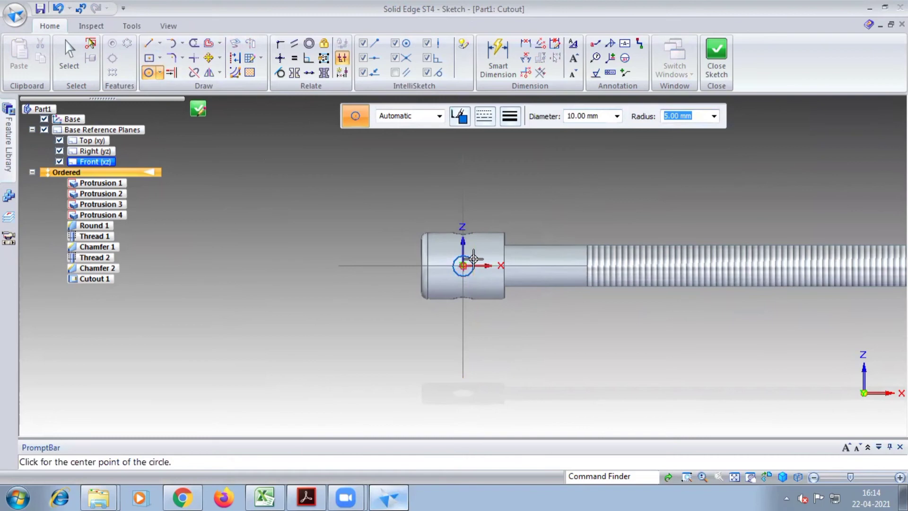
left_click(716, 64)
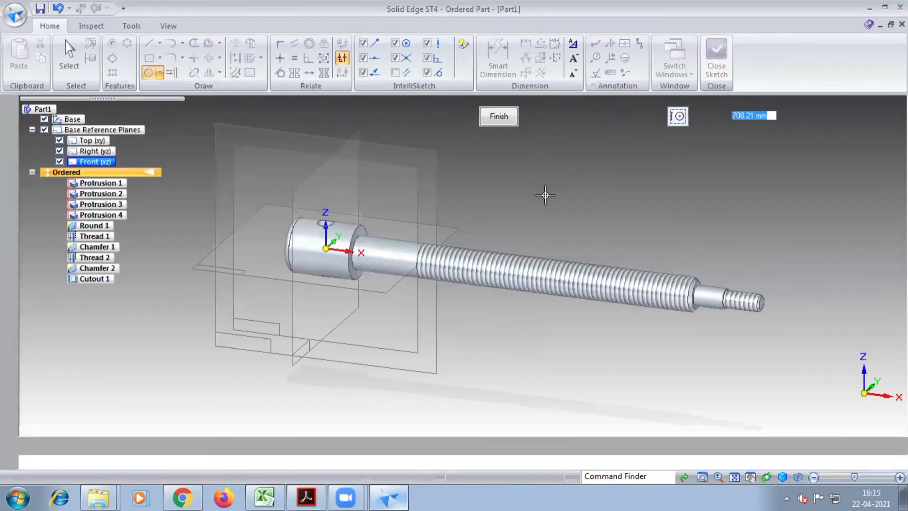
left_click(398, 210)
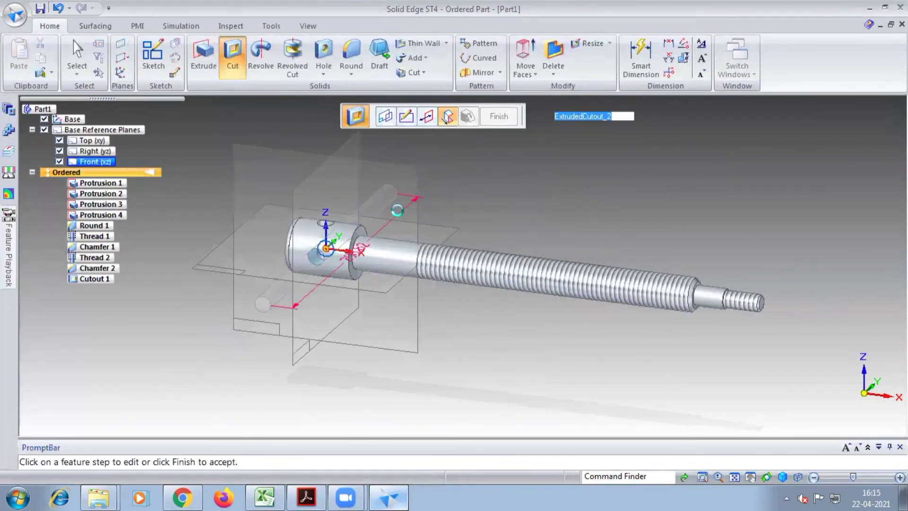
left_click(501, 116)
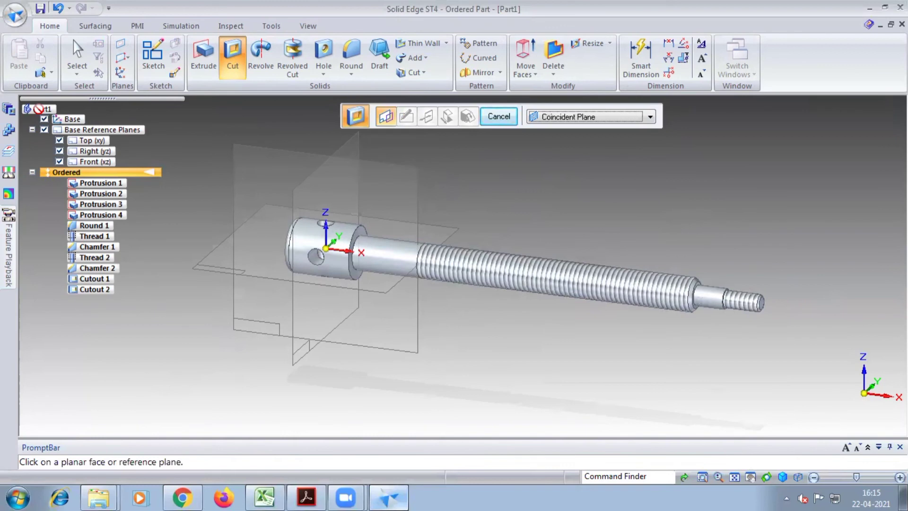
left_click(16, 16)
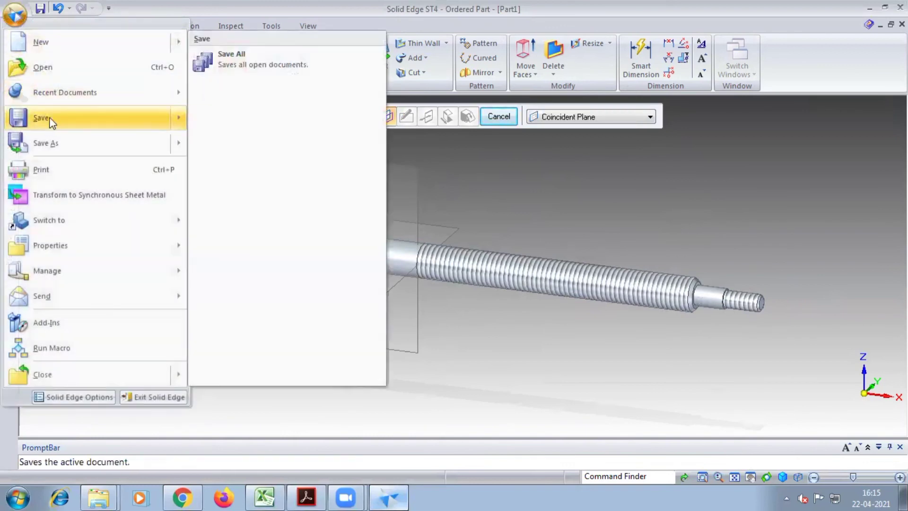
- Save the screw rod part under the file name Part5.par
left_click(48, 118)
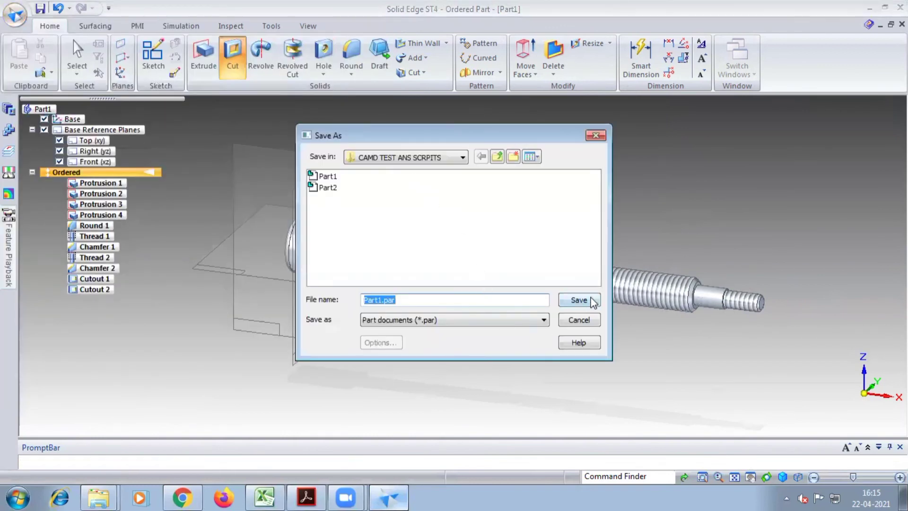
left_click(379, 303)
key("BackSpace")
type("5")
left_click(578, 300)
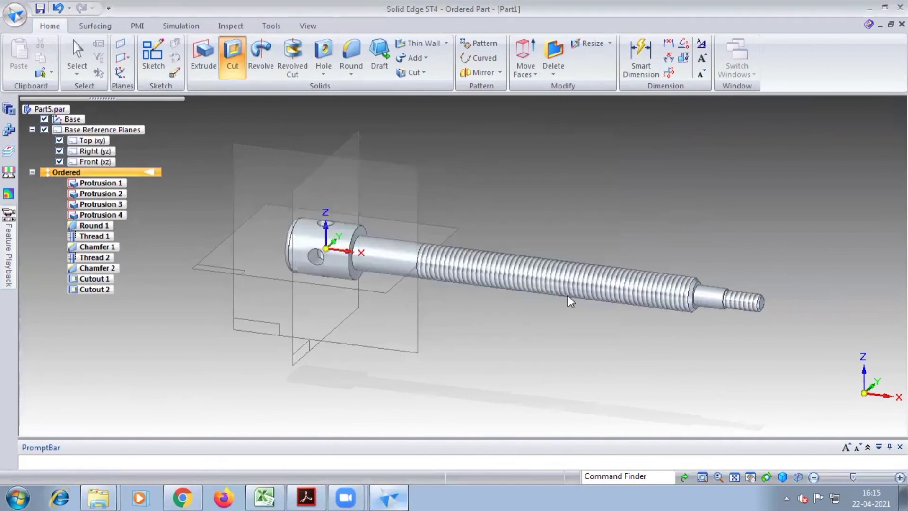
- Apply material Fe 410 W to Part5.par via the Material Table, per the drawing's parts list
left_click(15, 15)
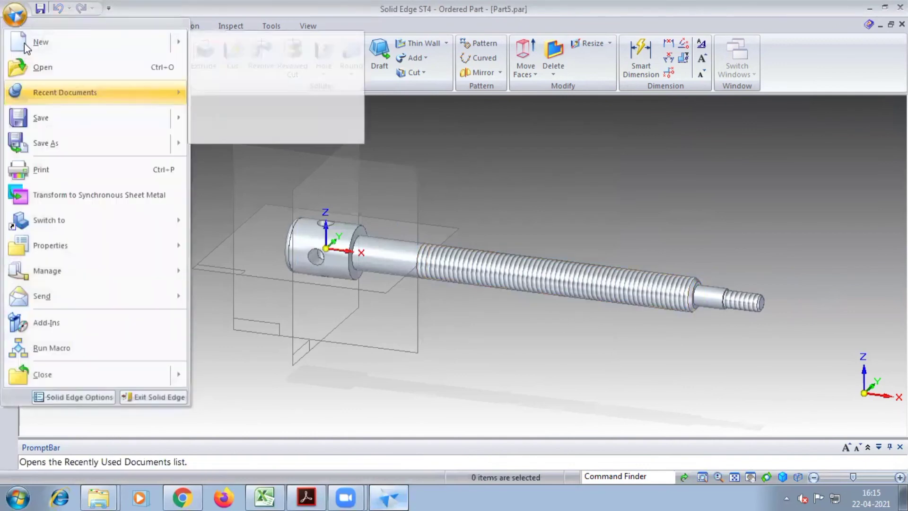
left_click(429, 183)
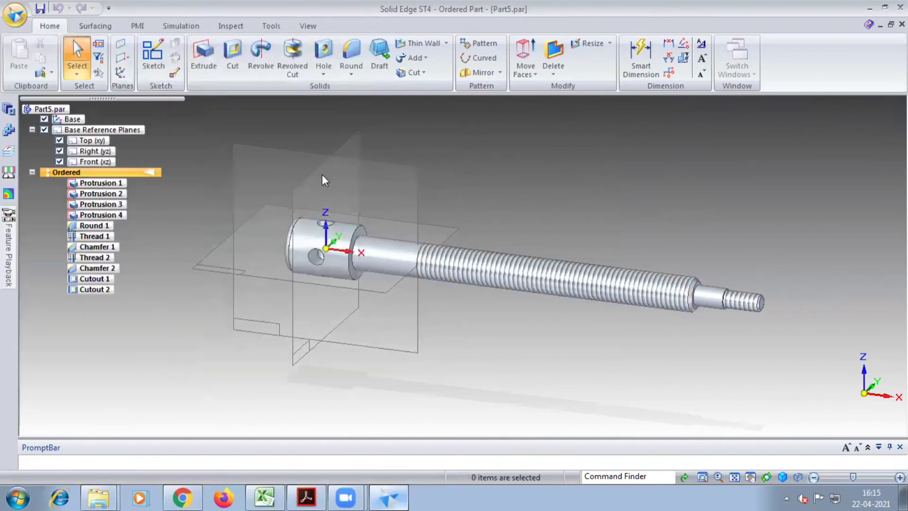
right_click(43, 110)
left_click(61, 116)
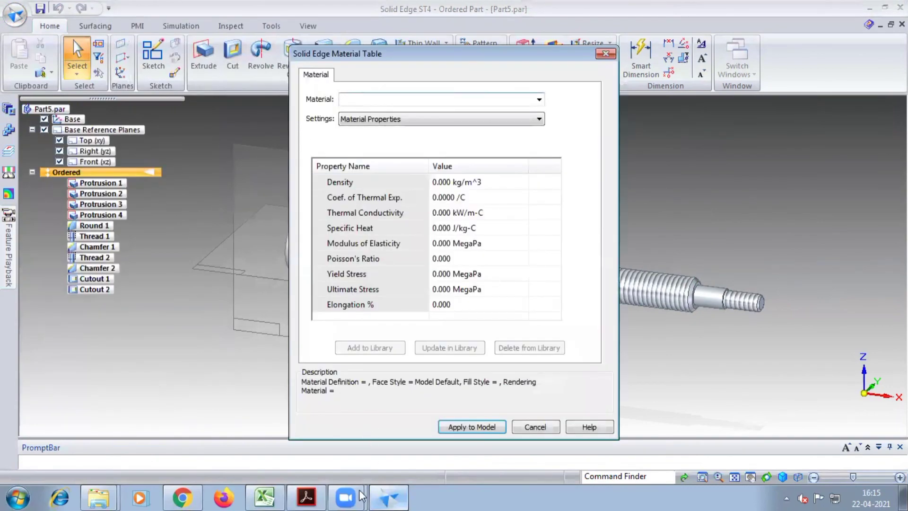
left_click(306, 497)
scroll(525, 421, "down", 5)
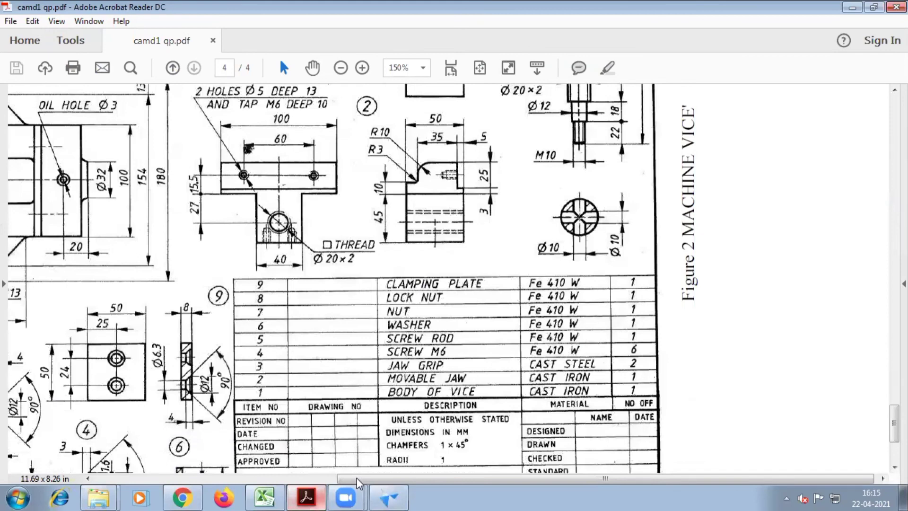
left_click(389, 497)
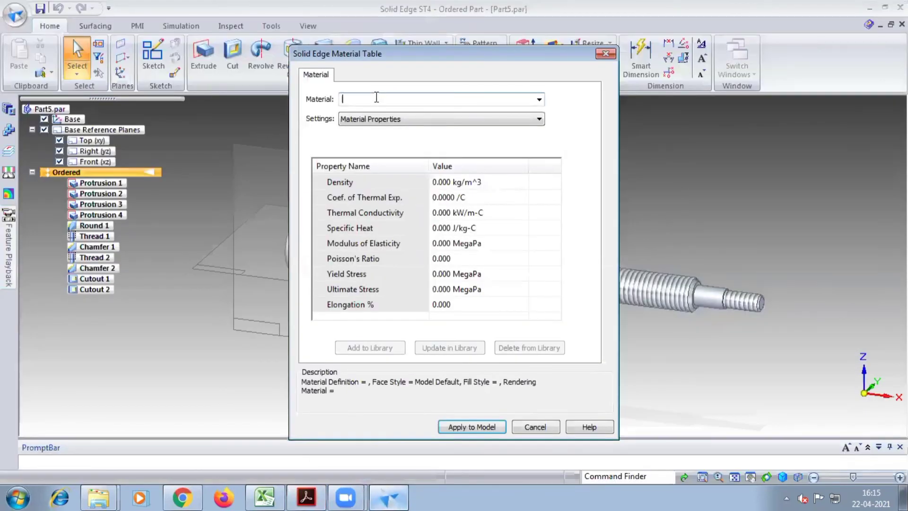
type("Fe ")
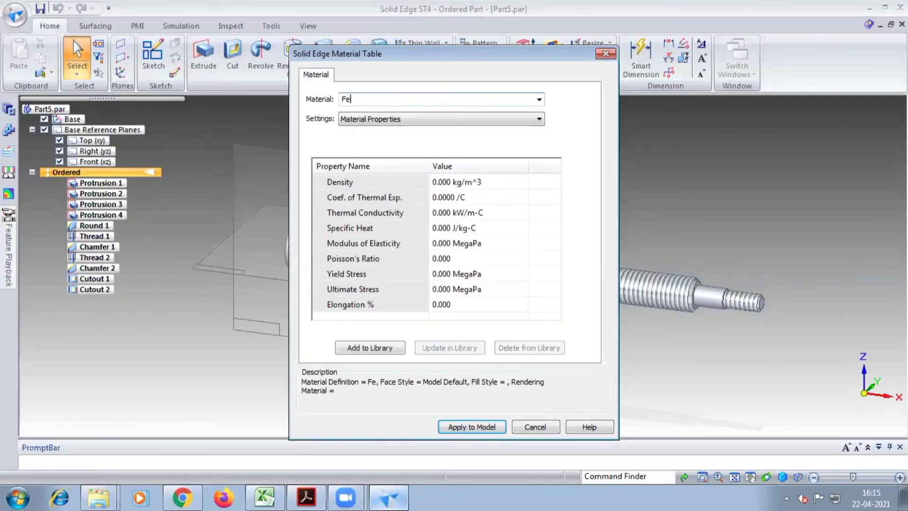
type("410 W")
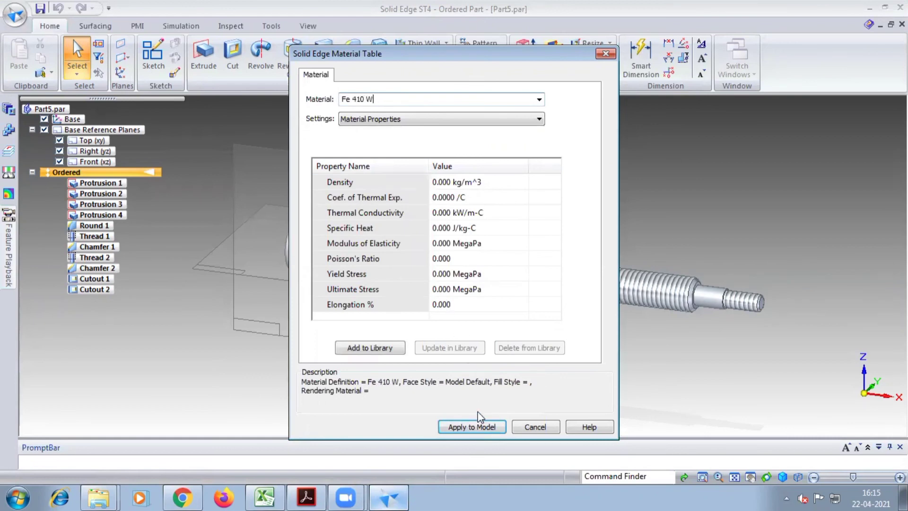
left_click(468, 427)
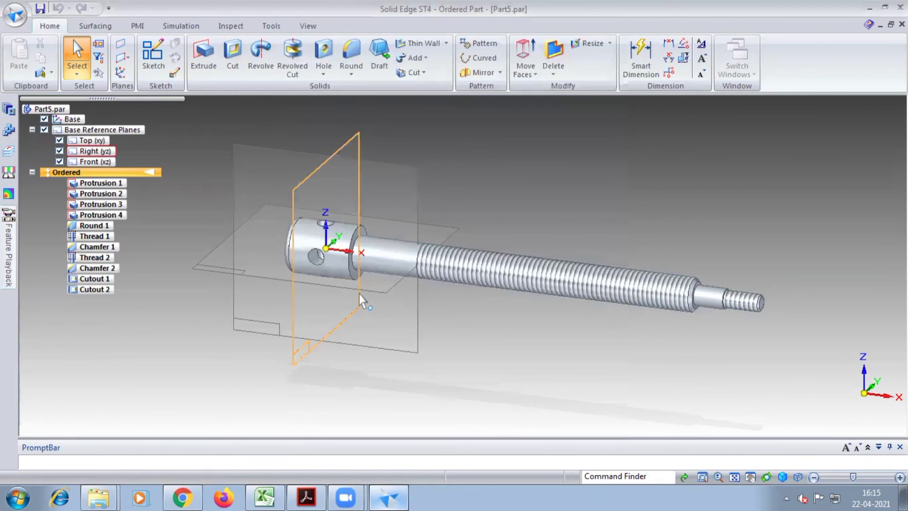
- Enter SCREW ROD as the Title in Part5.par's Summary file properties
right_click(49, 109)
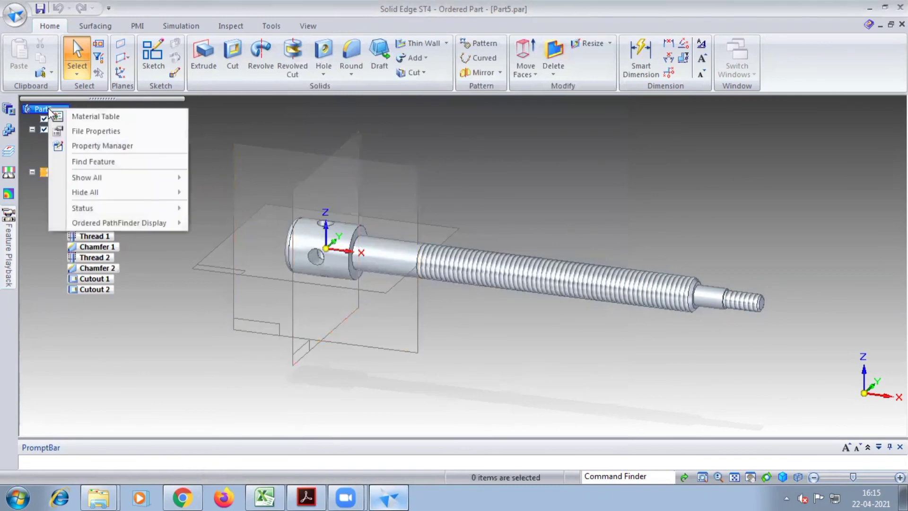
left_click(71, 131)
left_click(61, 35)
left_click(97, 55)
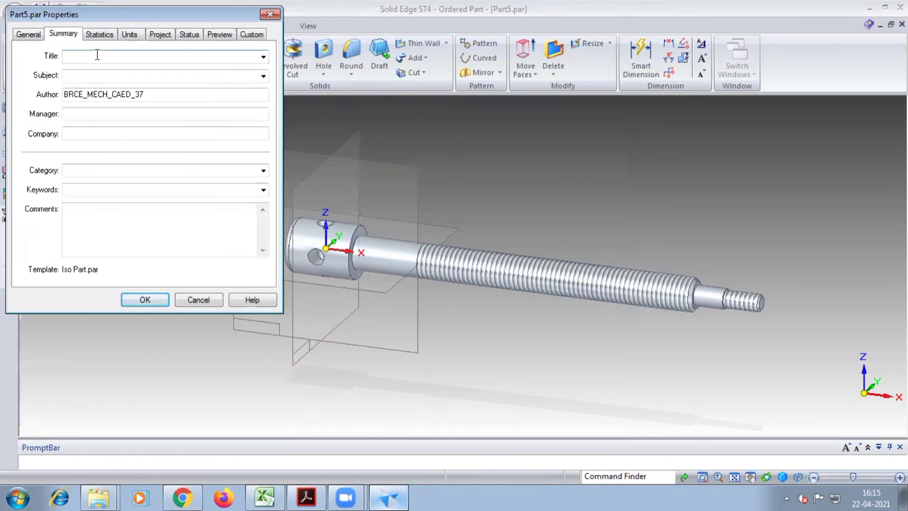
type("SCREW ROD")
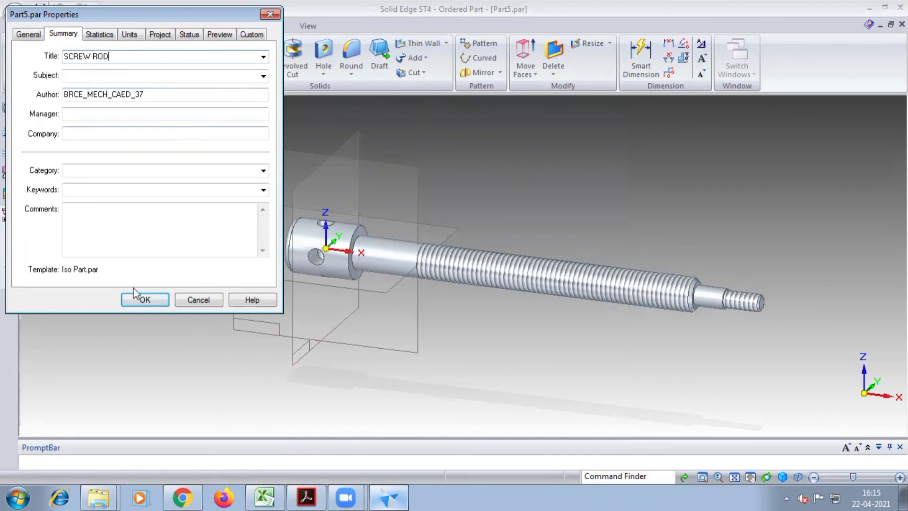
left_click(144, 300)
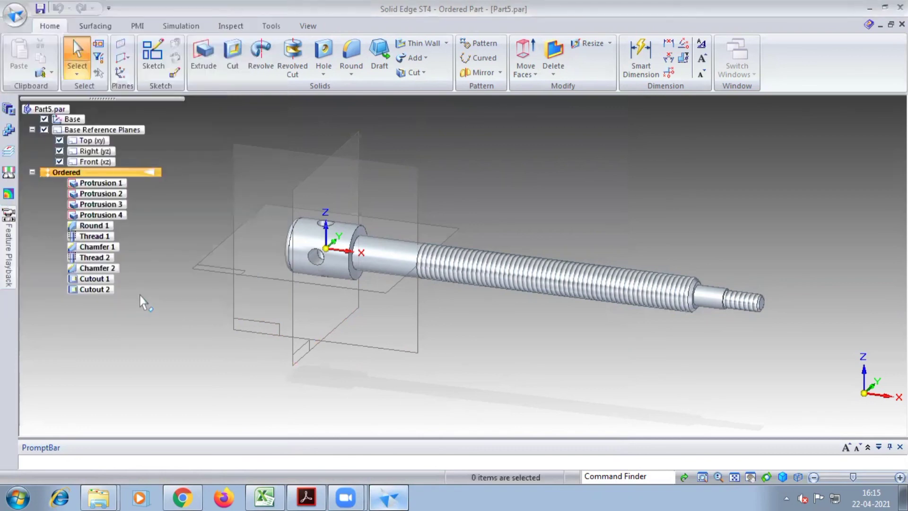